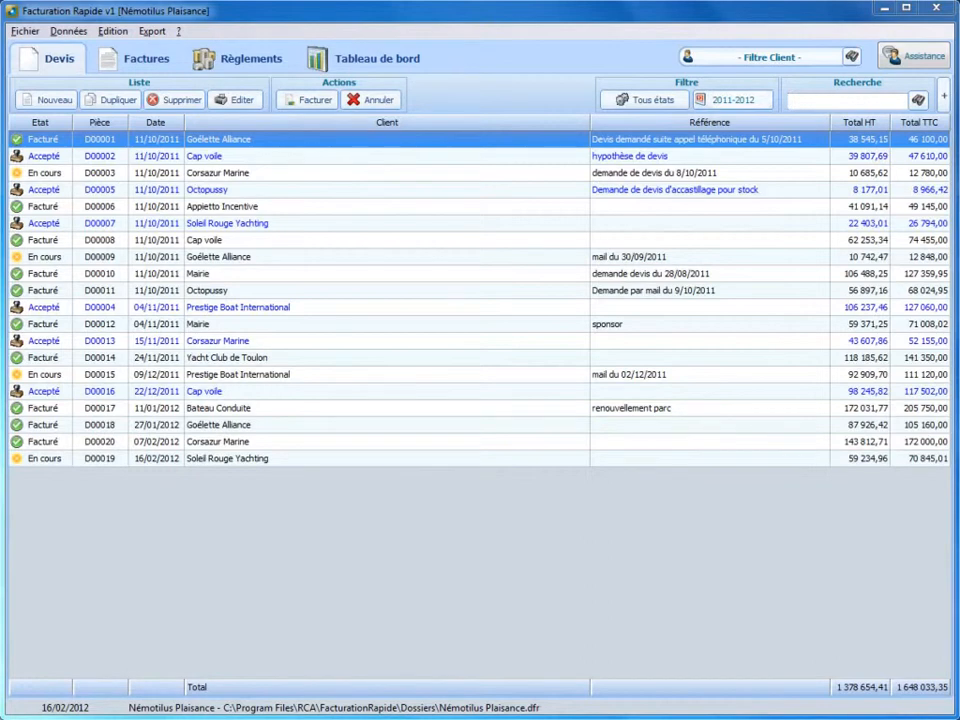
View the VAT codes and rates in the company settings, and close the settings without changes.
click(66, 33)
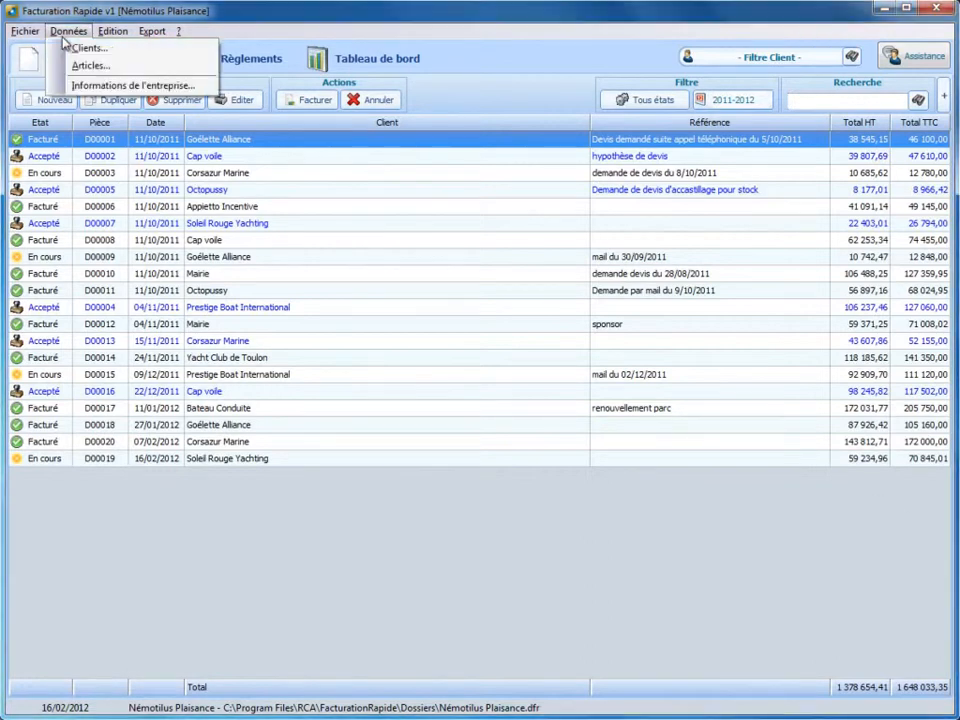
click(98, 87)
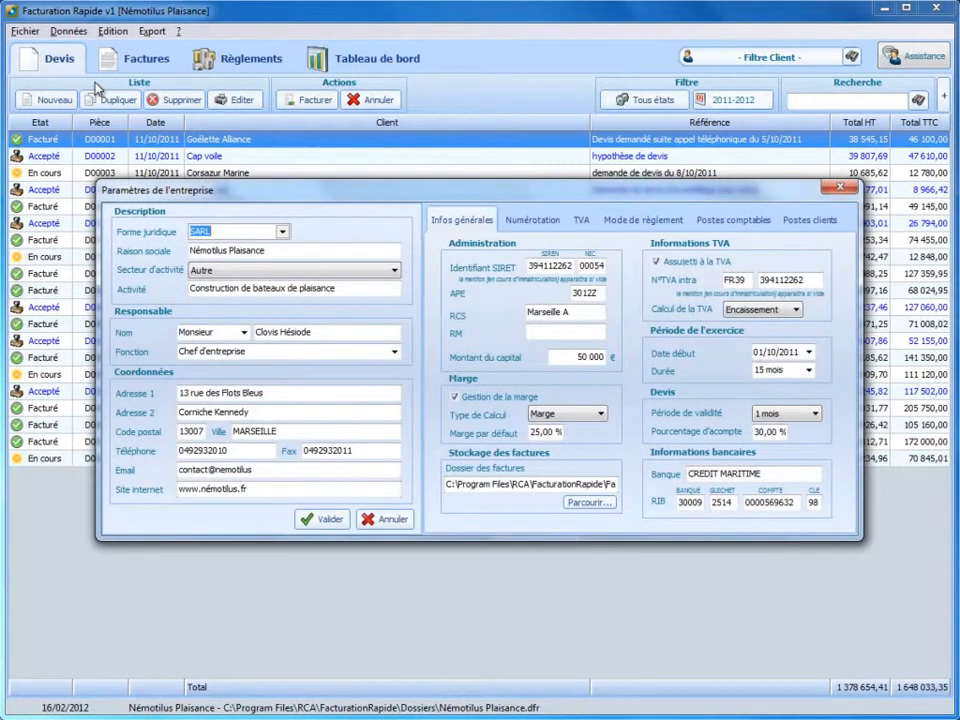
click(576, 218)
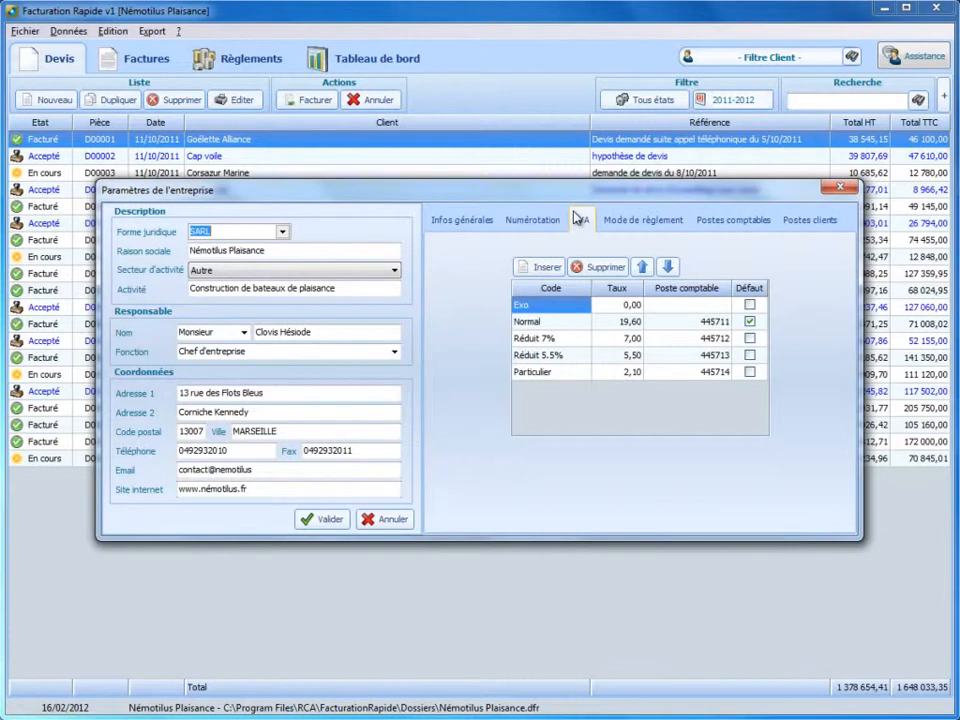
key(Escape)
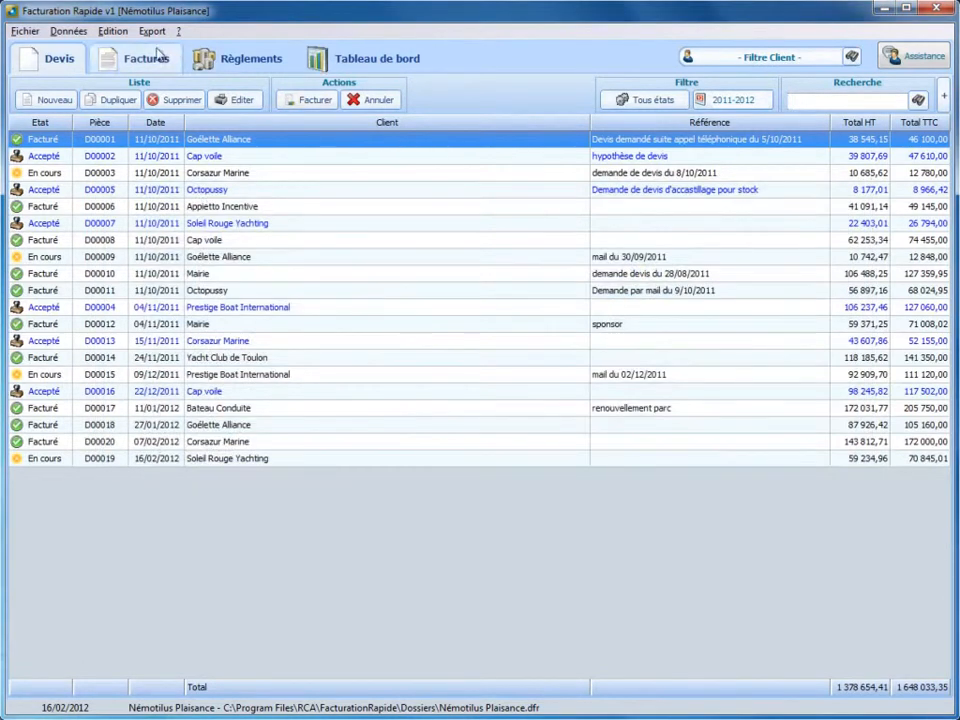
View the client list with the details of client C0001, and close it.
click(68, 31)
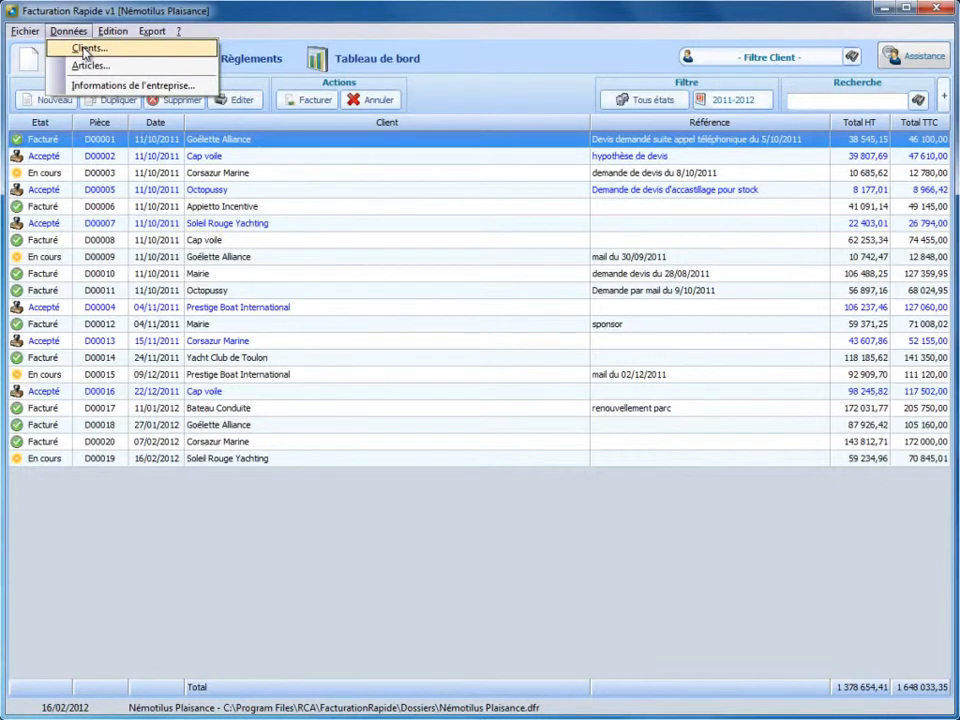
click(86, 49)
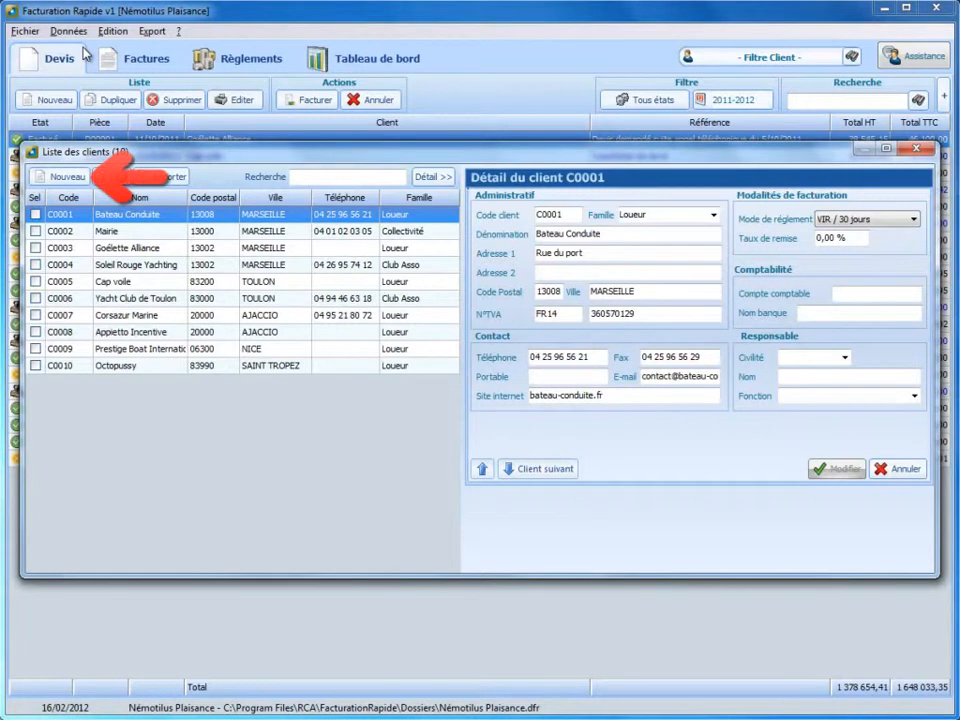
key(Escape)
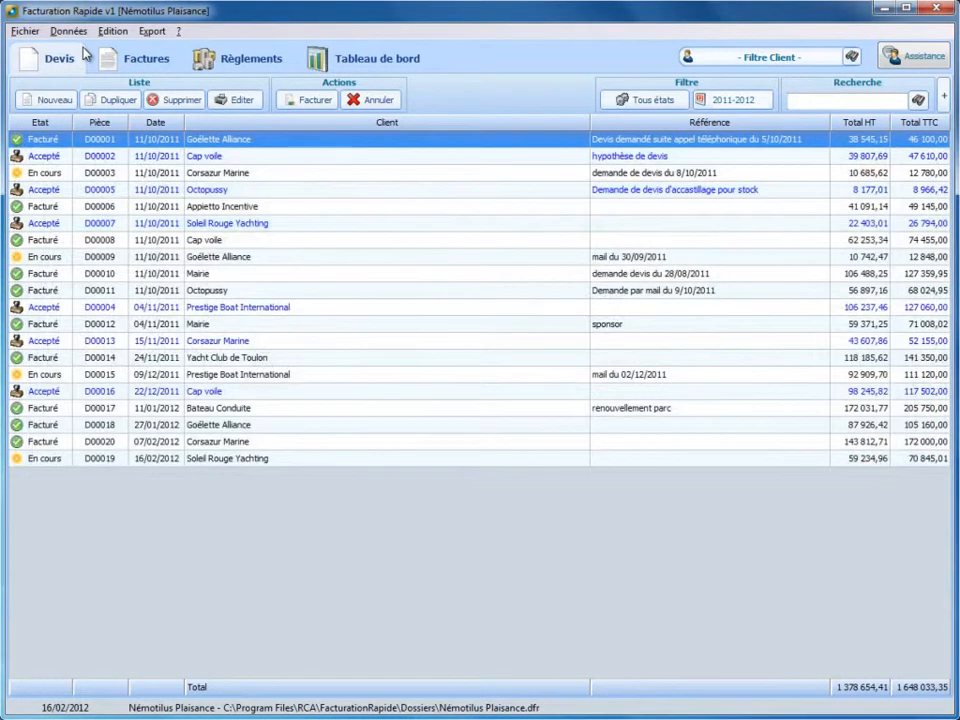
Create article VL0001 GRANDE VOILE ELVSTRÖM (family Voile et Spis, purchase price 1 269,99, price TTC 1 900,00), and view the article categories.
click(78, 36)
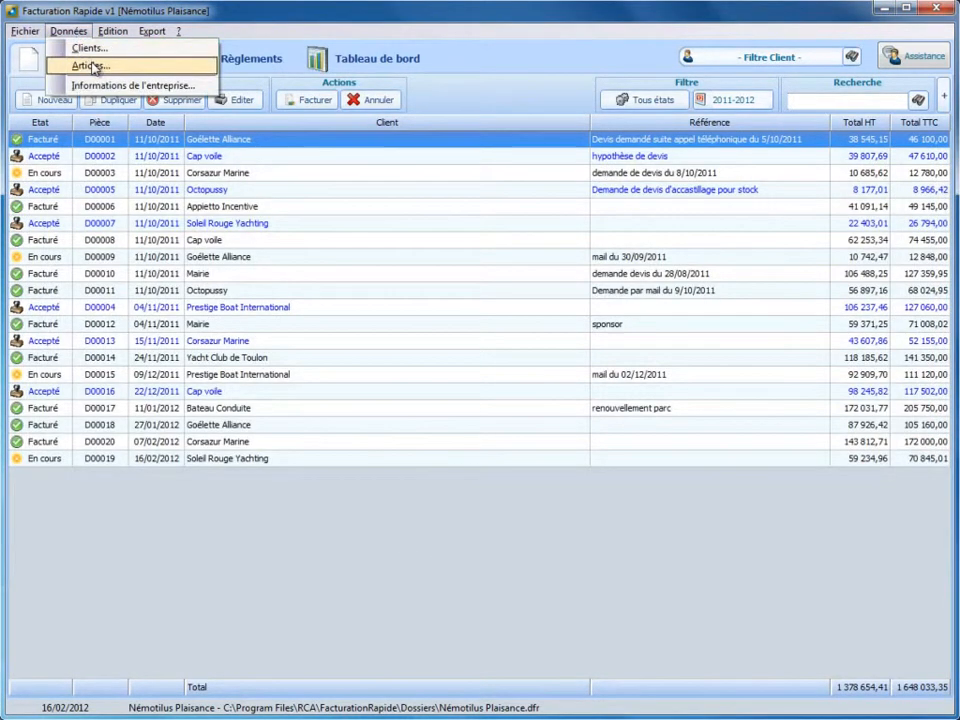
click(93, 65)
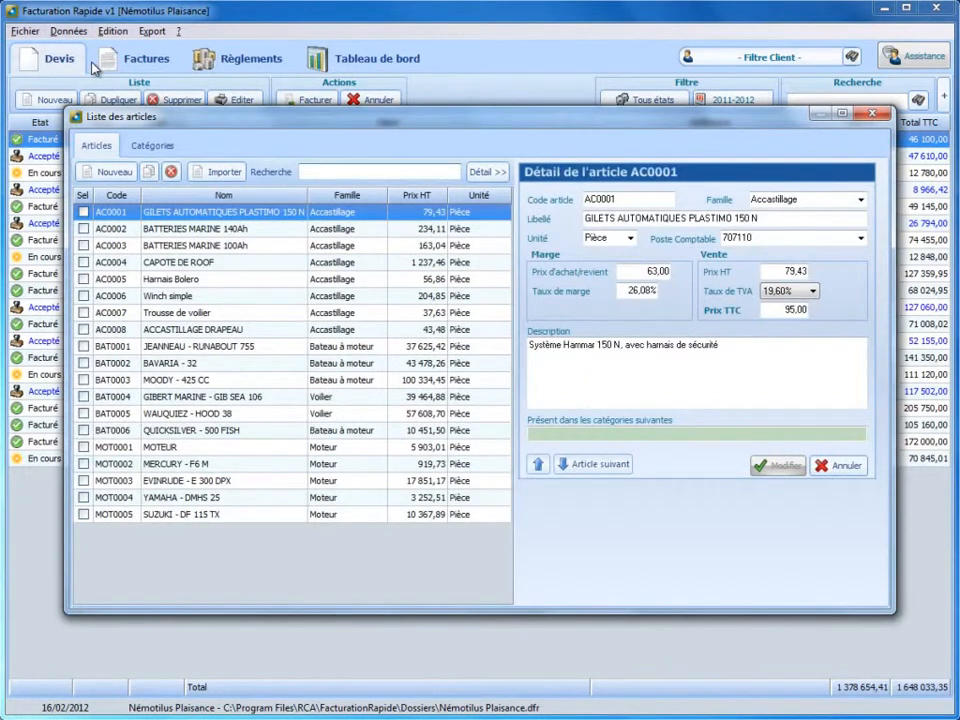
click(114, 172)
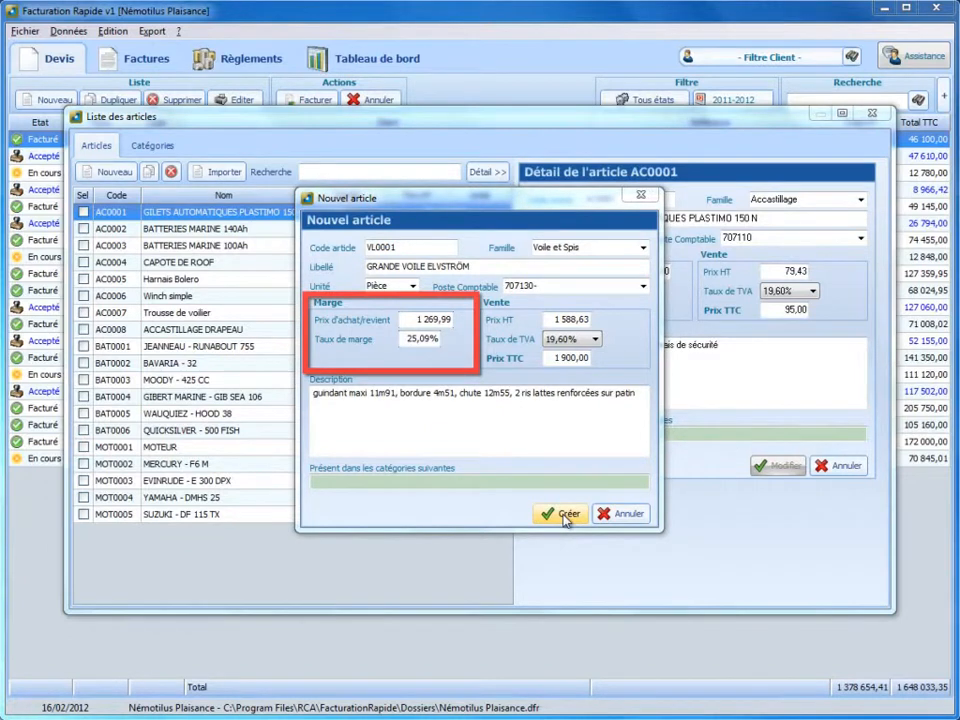
click(566, 516)
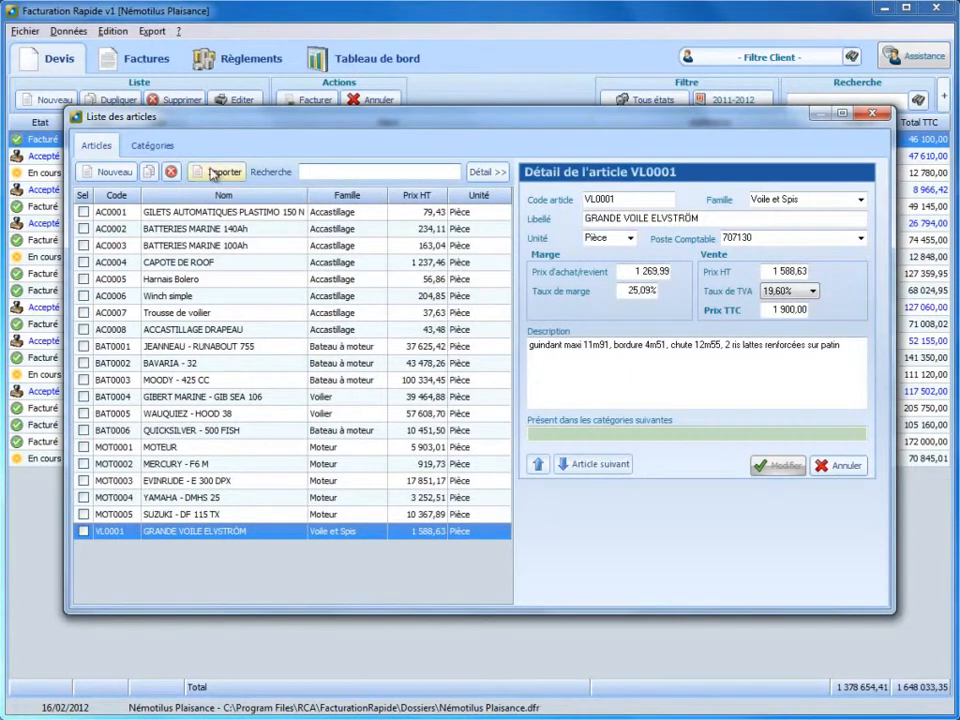
click(172, 147)
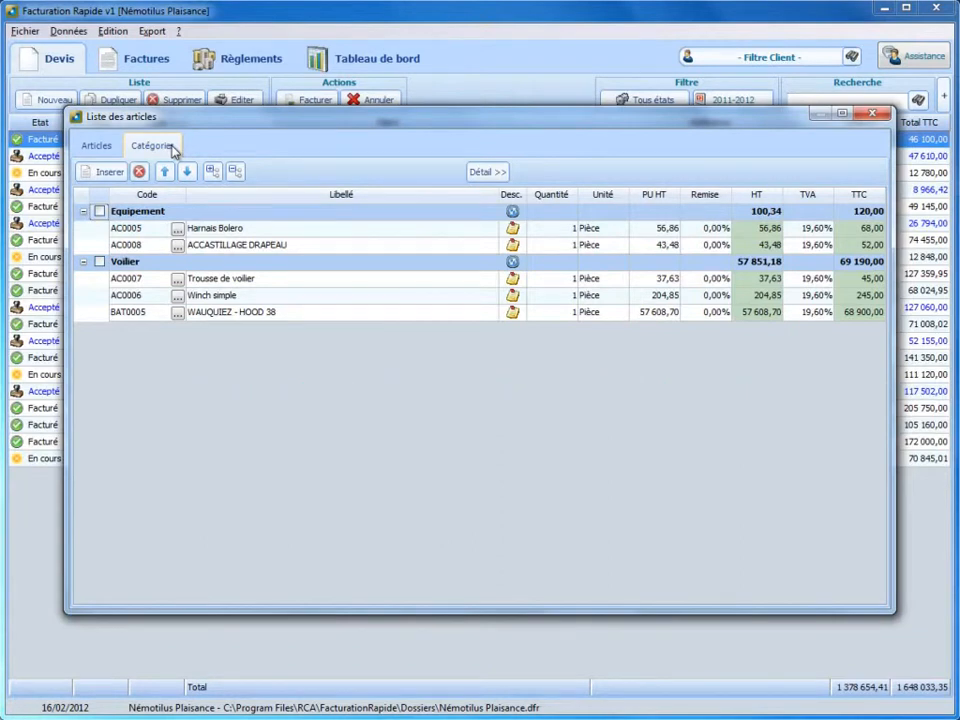
key(Escape)
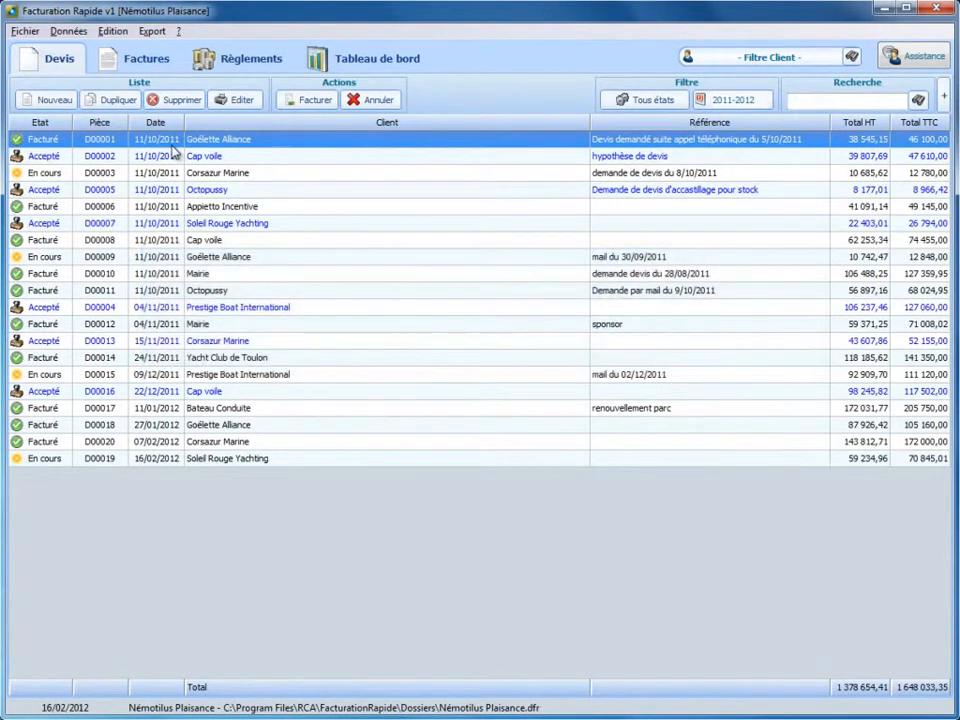
Filter the quotes by the states En cours, Acceptés and Facturés in turn, and show all states again.
click(645, 103)
click(576, 148)
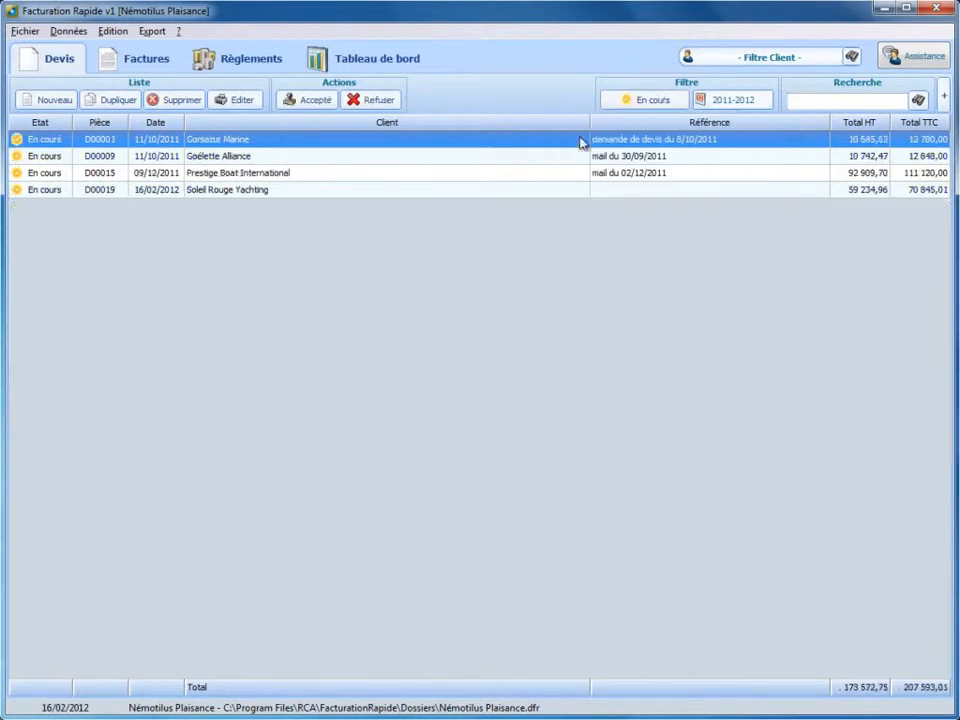
click(640, 100)
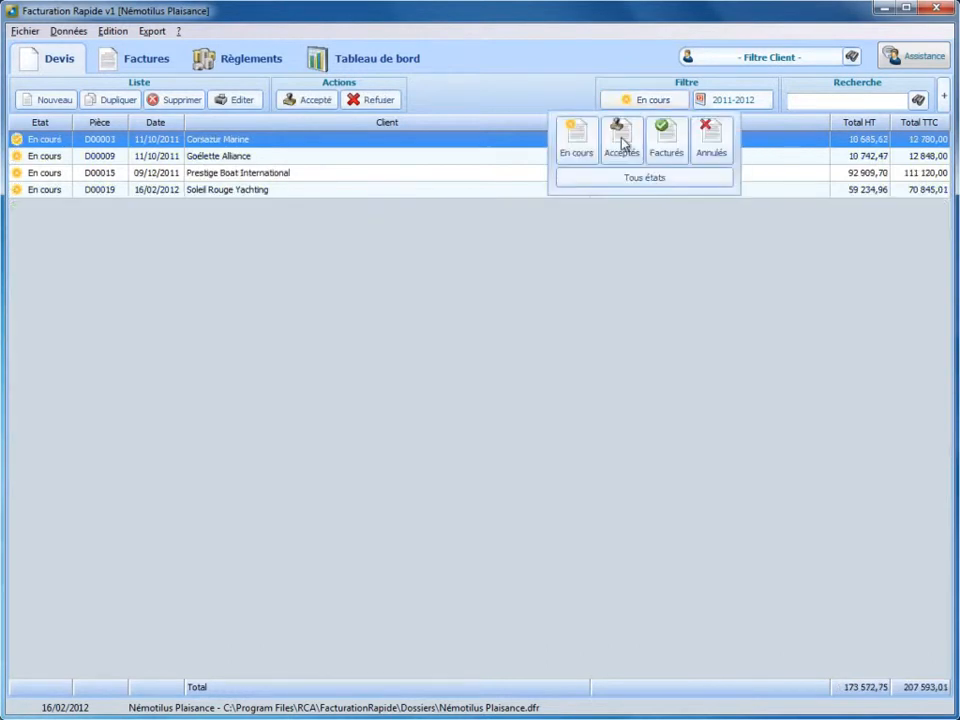
click(622, 147)
click(655, 102)
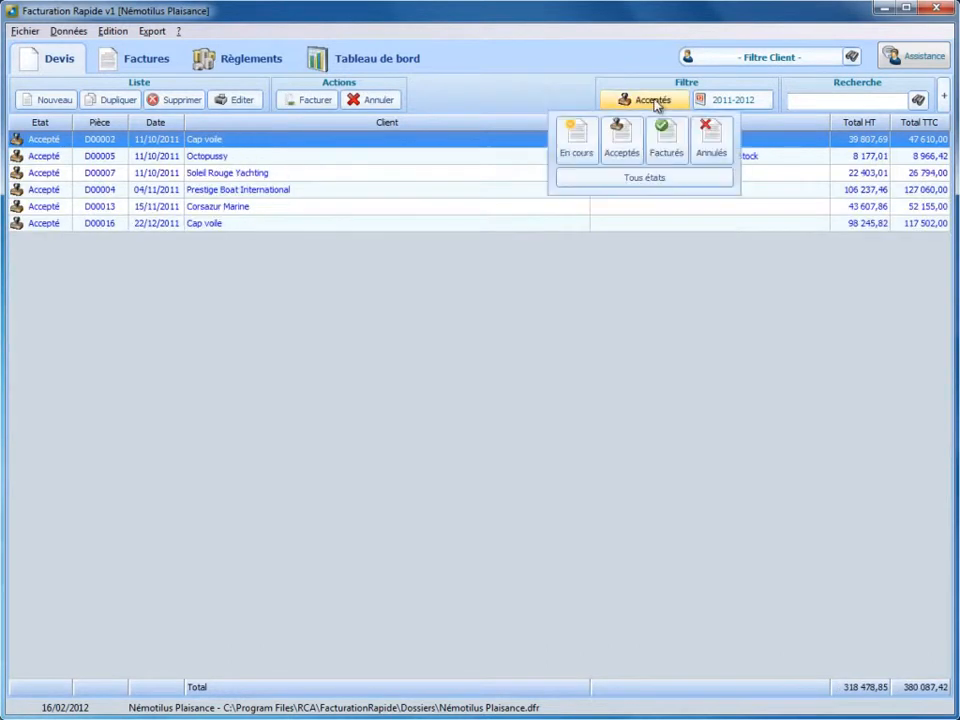
click(668, 135)
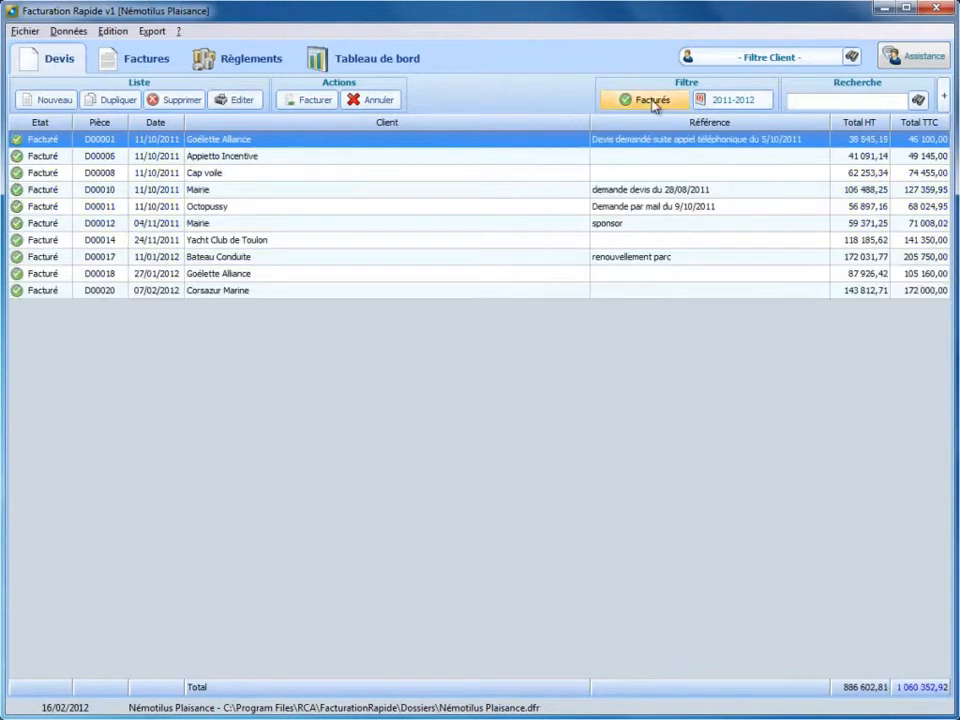
click(650, 101)
click(637, 179)
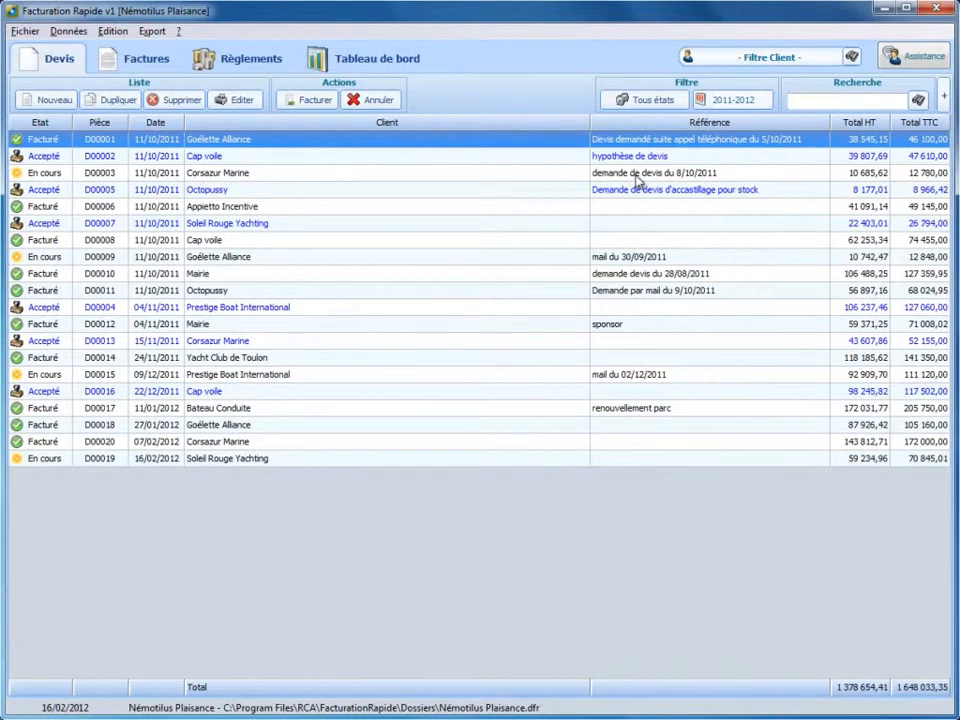
Start a new quote and assign the client Octopussy (C0010) to it.
click(54, 100)
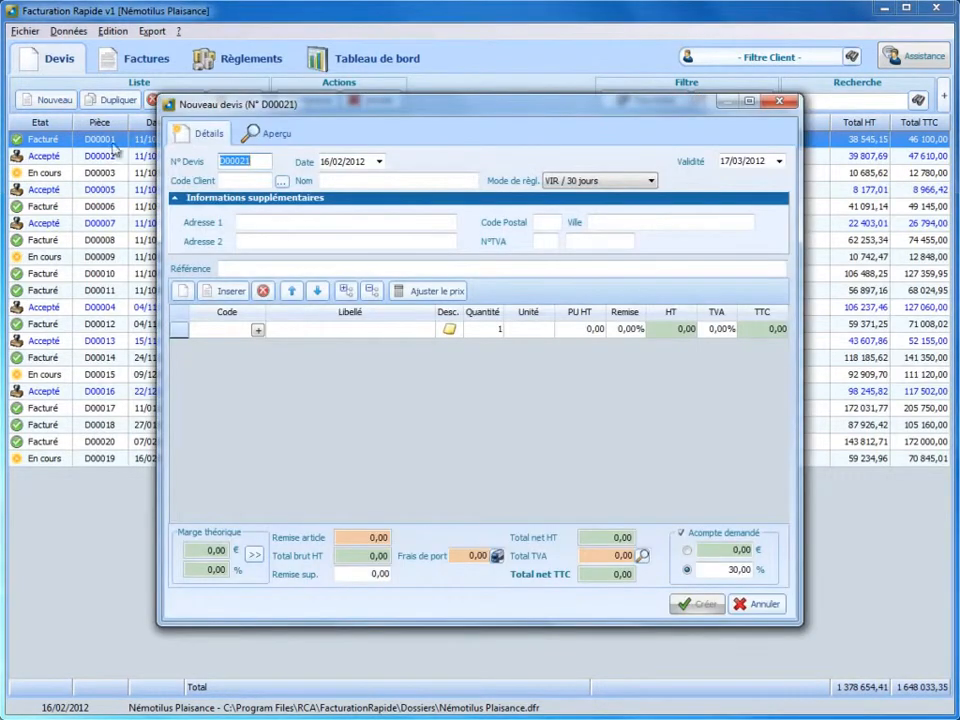
click(281, 186)
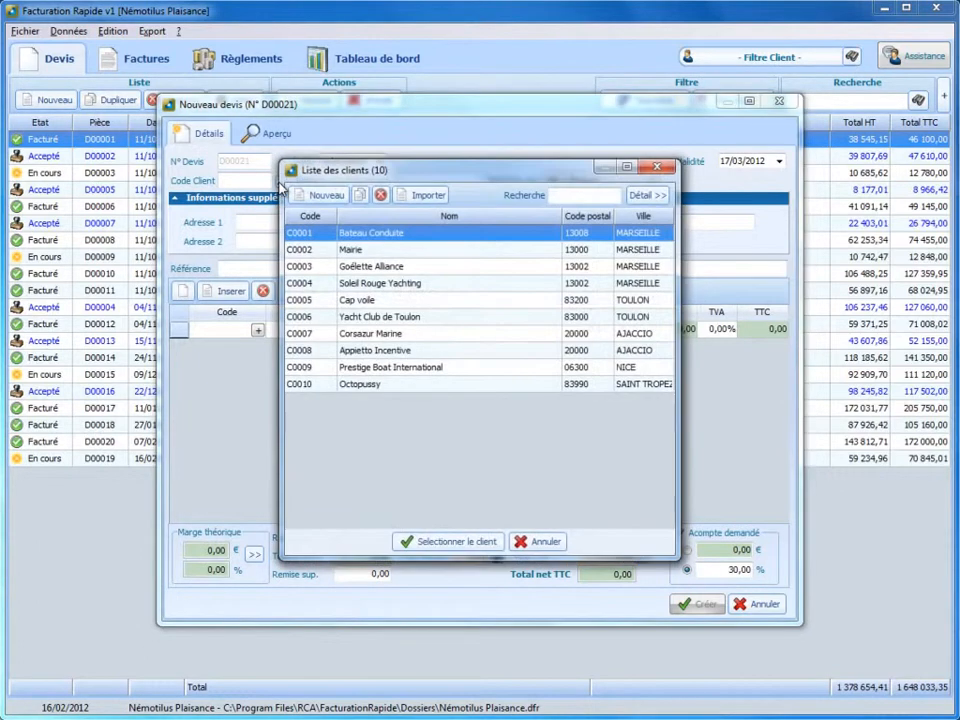
click(401, 385)
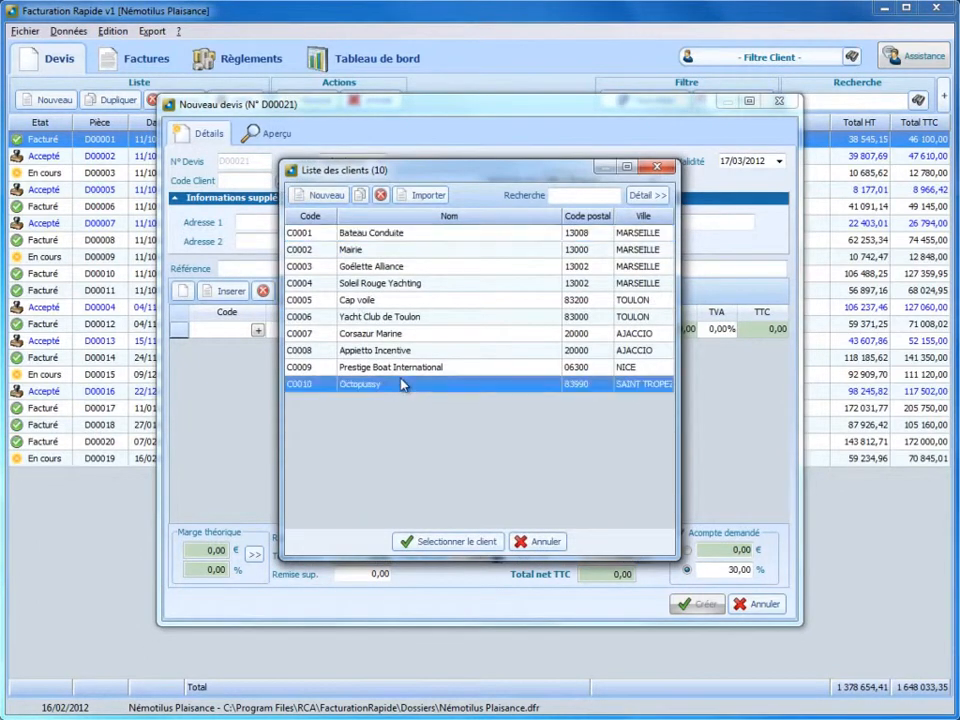
click(410, 541)
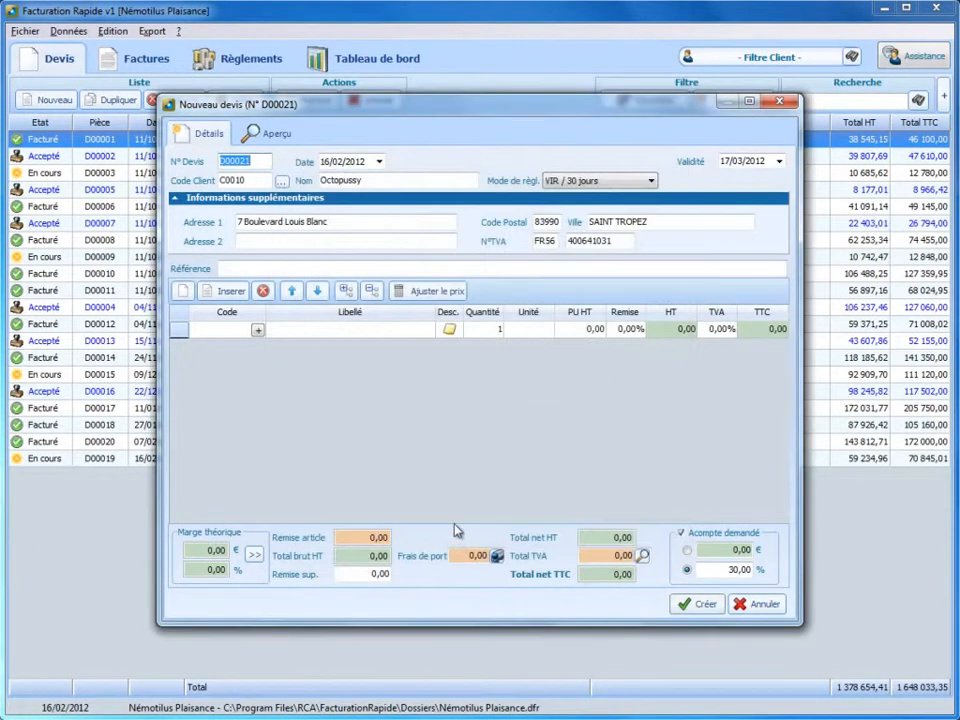
Add the existing article AC0001 GILETS AUTOMATIQUES PLASTIMO 150 N to the quote with a quantity of 3.
click(229, 292)
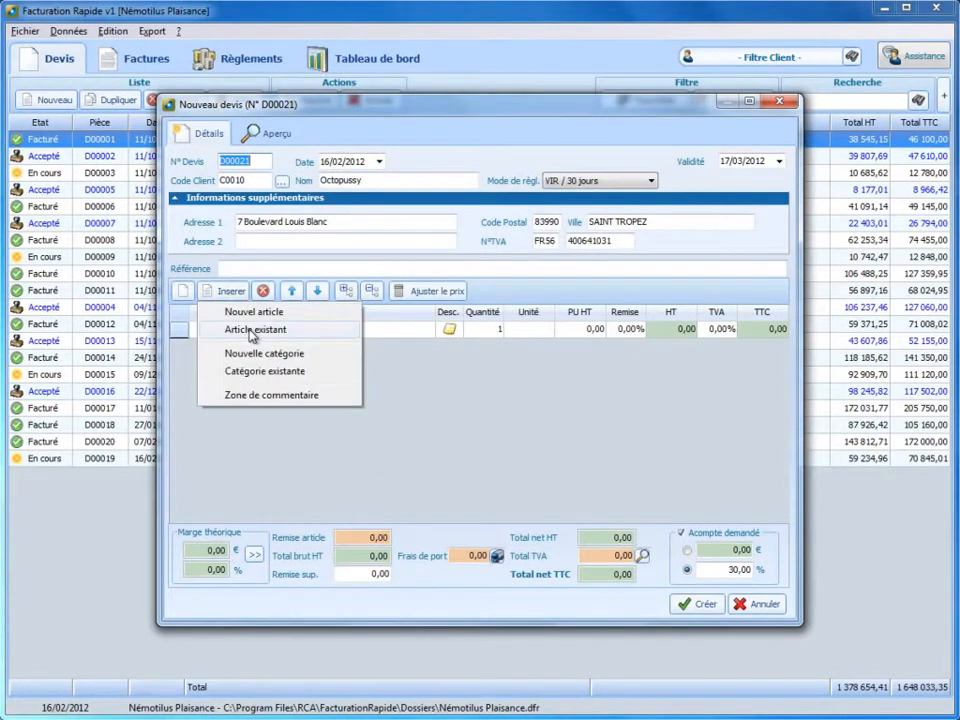
click(250, 331)
click(270, 184)
click(483, 591)
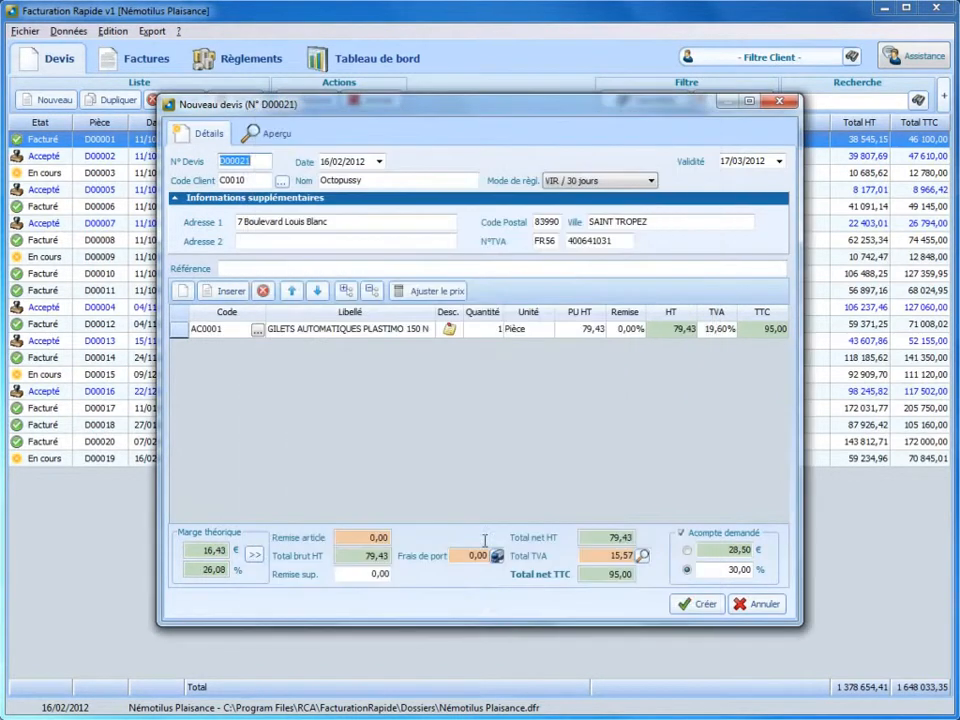
click(488, 333)
text(3)
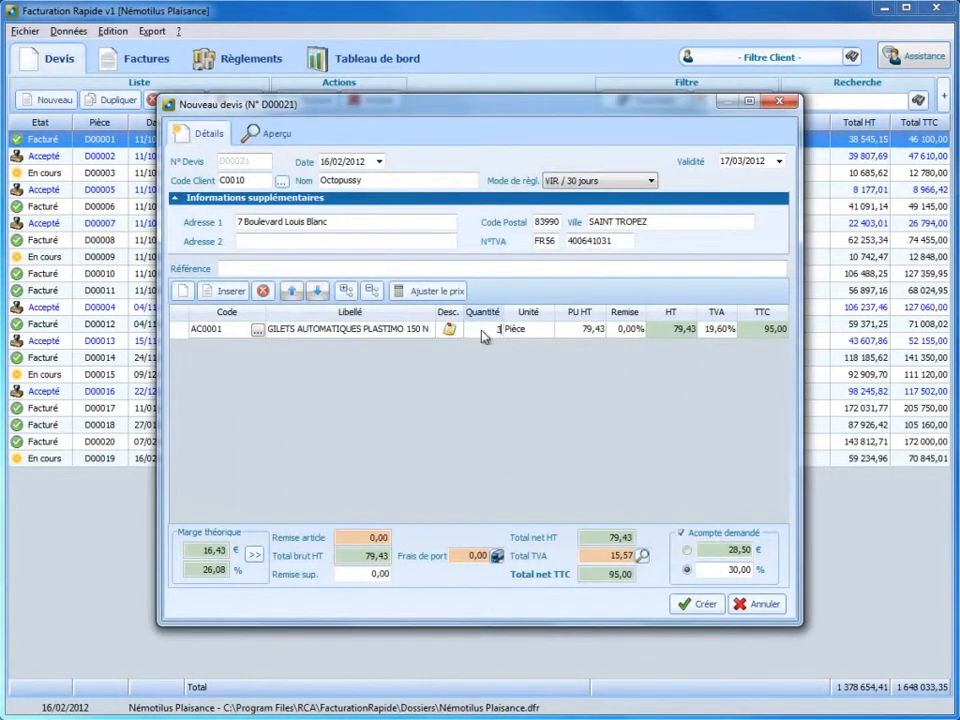
click(392, 333)
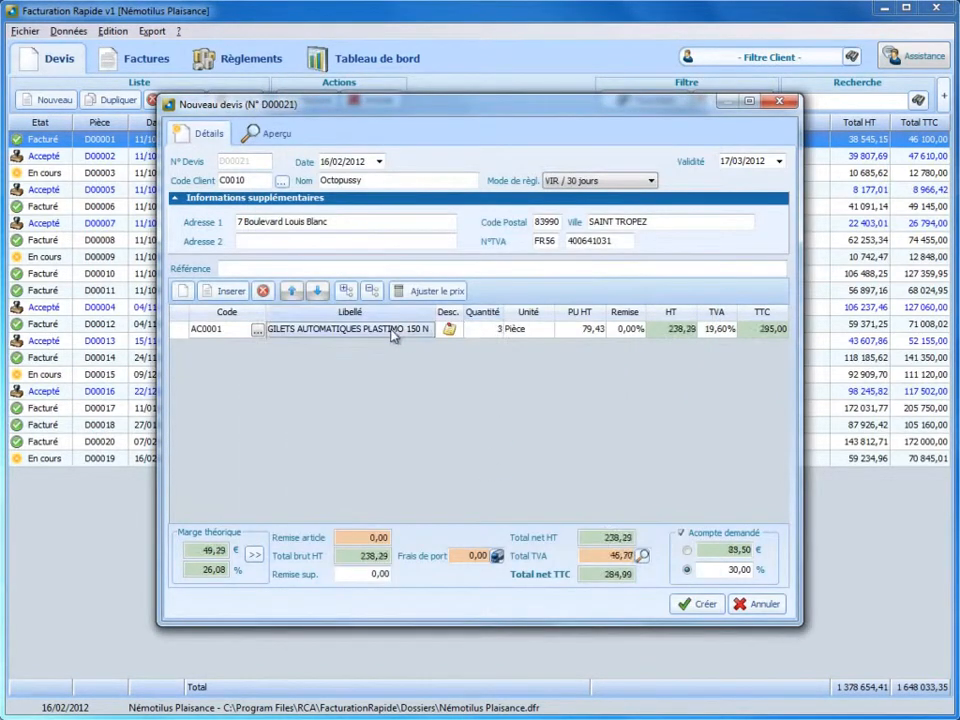
Insert the existing category Voilier with its articles into the quote.
click(238, 292)
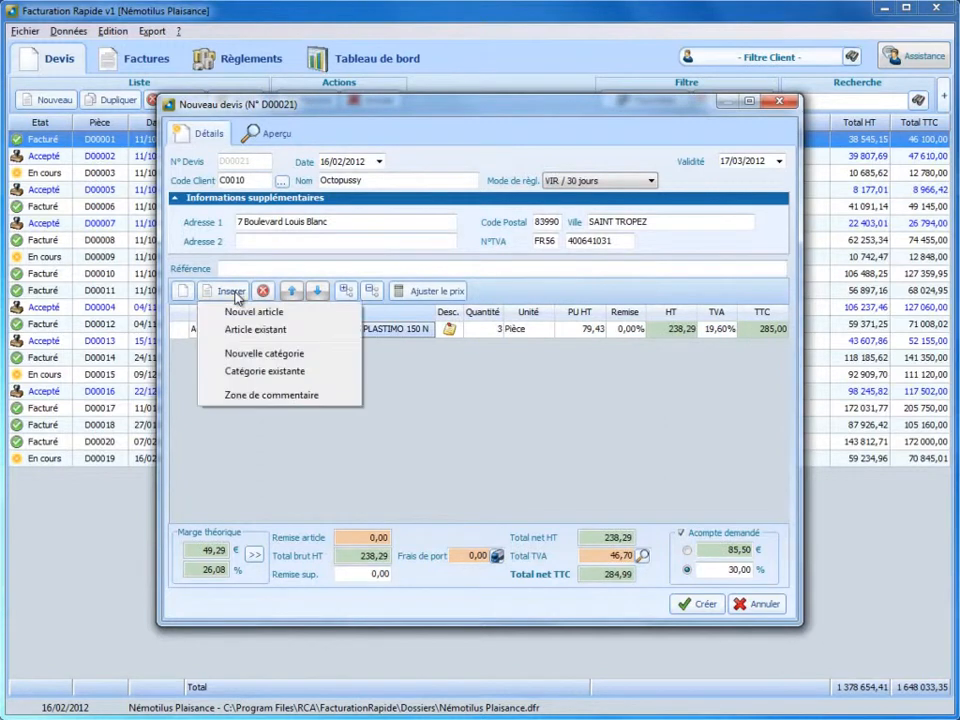
click(258, 372)
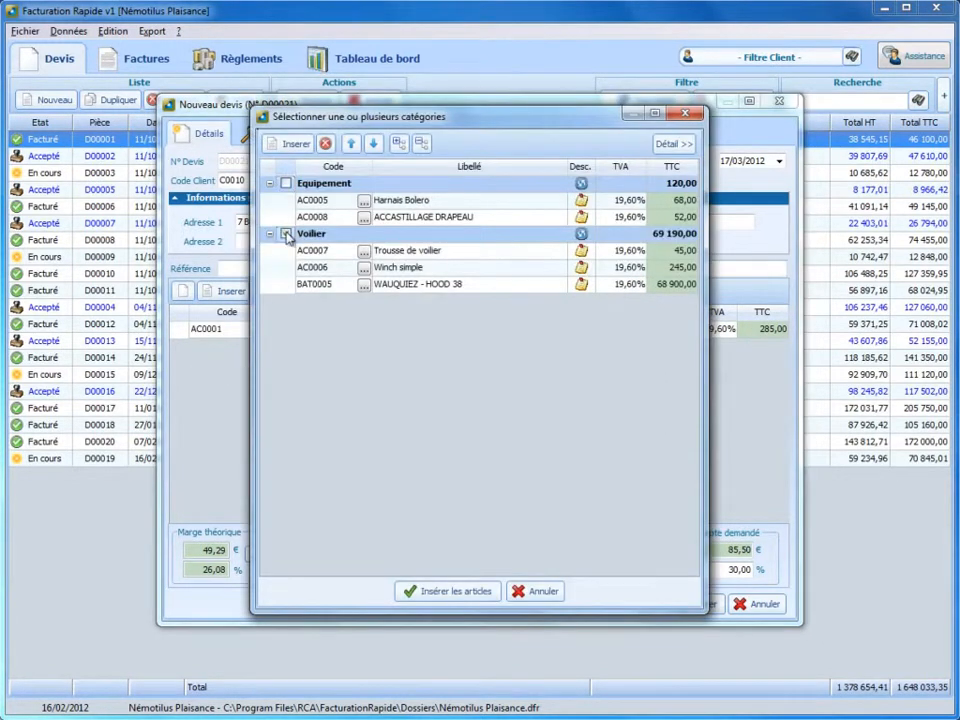
click(410, 591)
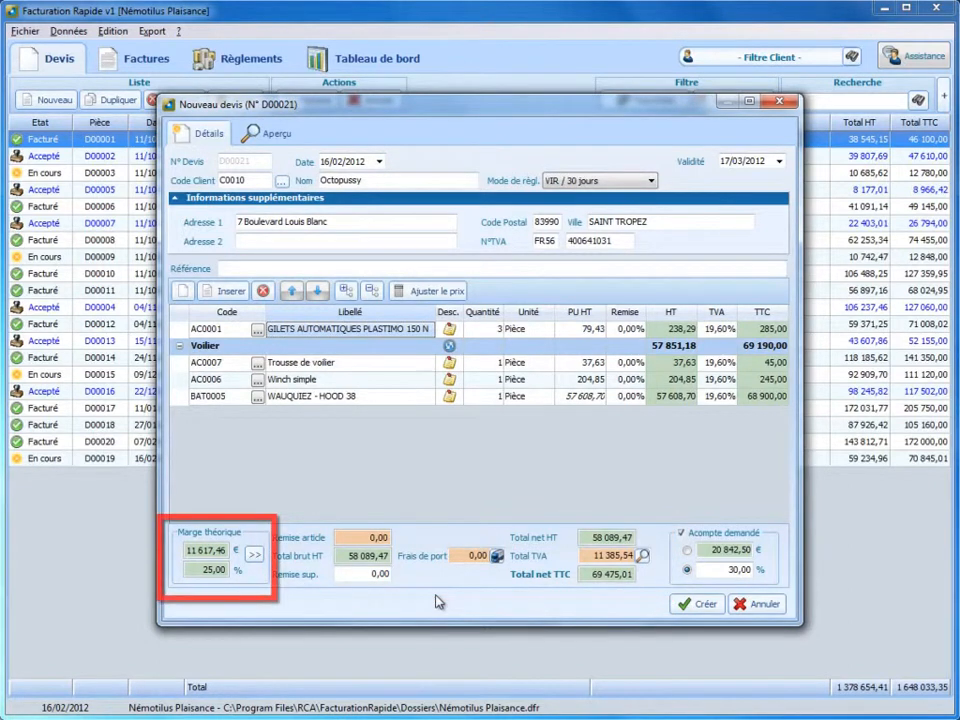
Set a 5% discount on the WAUQUIEZ - HOOD 38 line of the quote.
click(628, 400)
text(5)
click(398, 399)
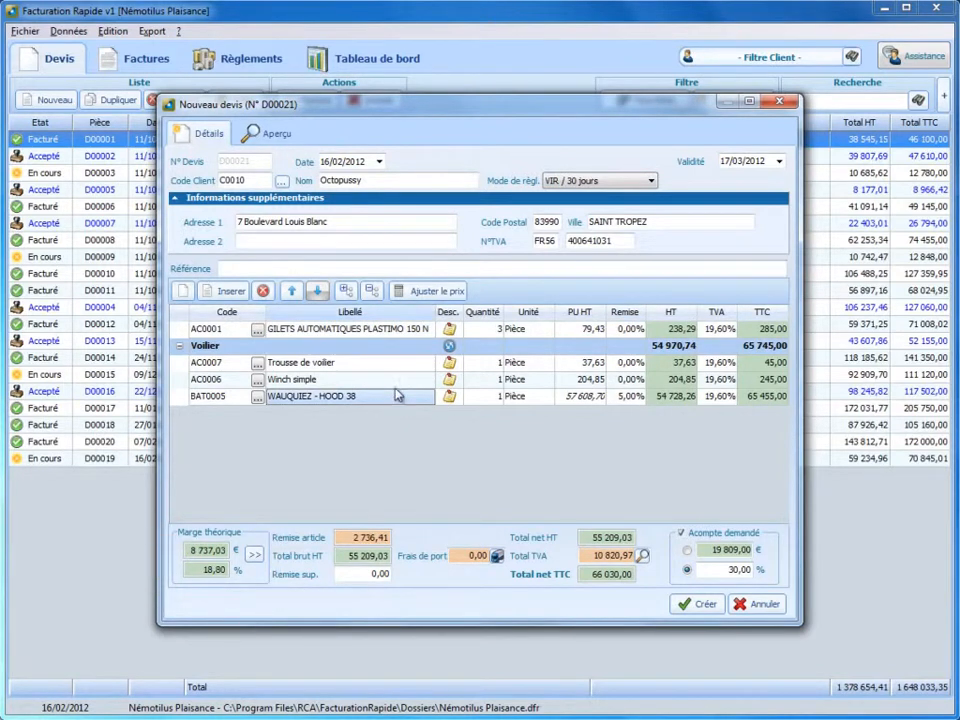
Adjust the article prices so that the quote totals 65000 €.
click(423, 292)
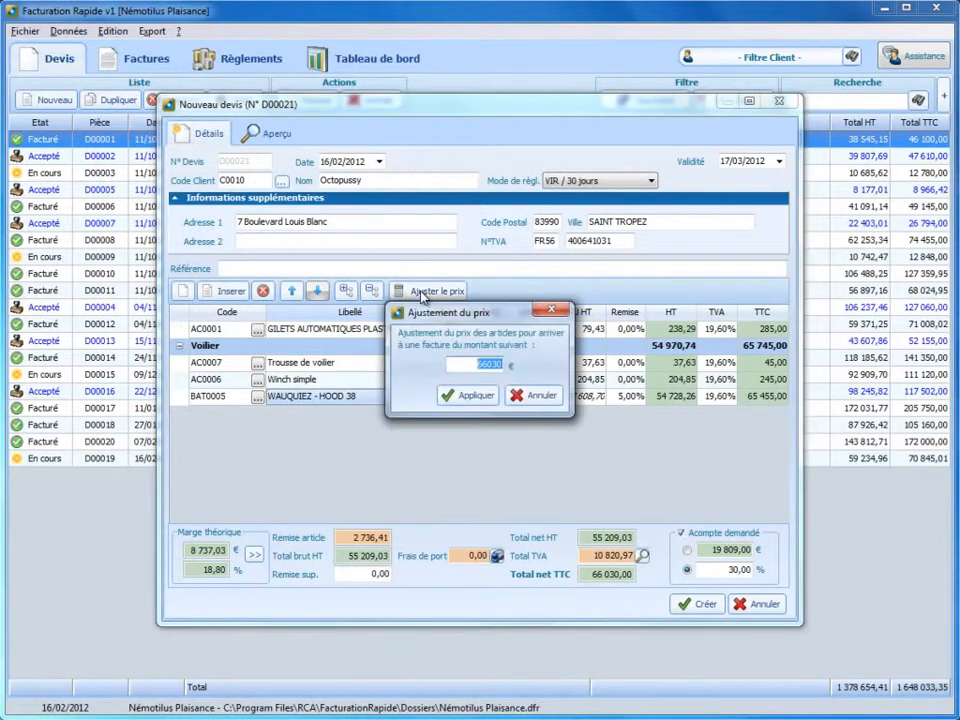
text(65000)
click(469, 396)
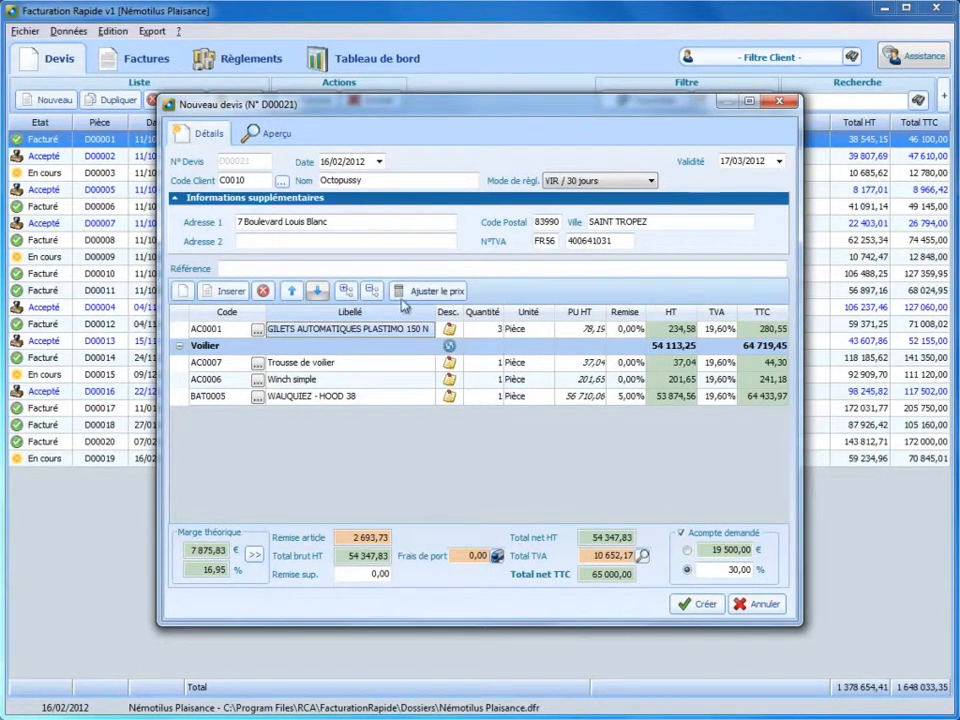
Preview the quote in the Modèle Vert, Modèle Bleu and Modèle Brun layouts, and return to the par défaut layout.
click(278, 136)
click(586, 163)
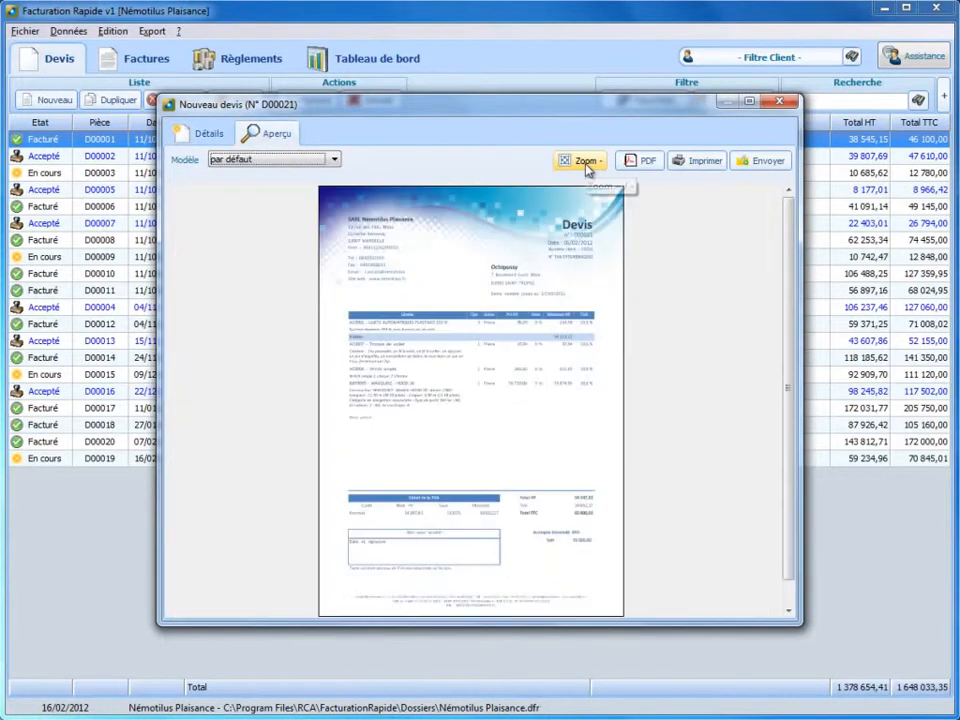
click(338, 162)
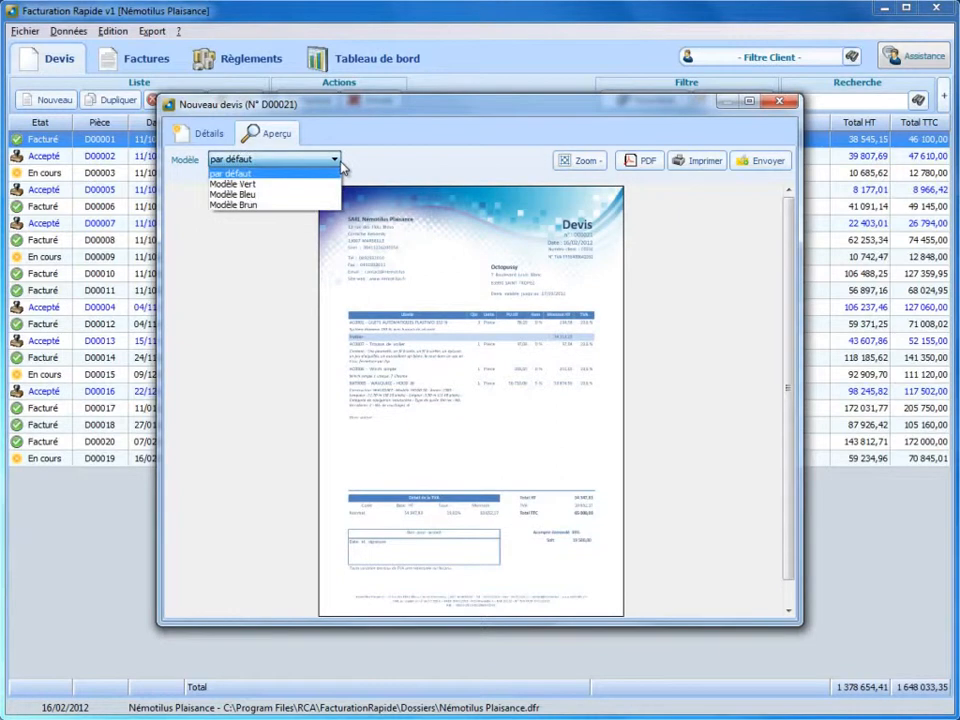
key(Down)
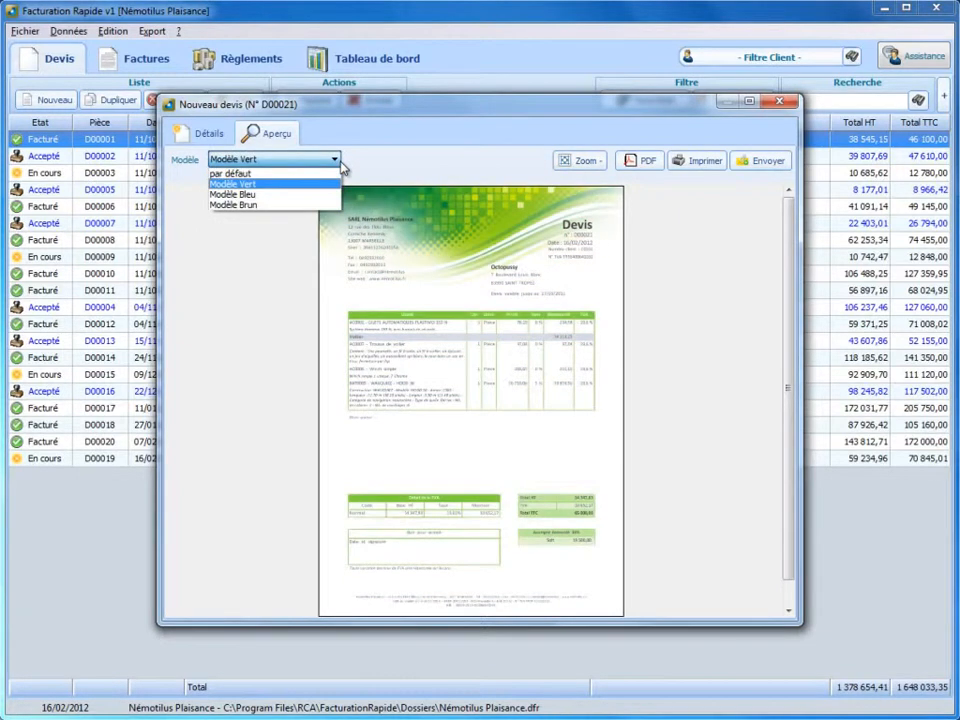
key(Down)
key(Down)
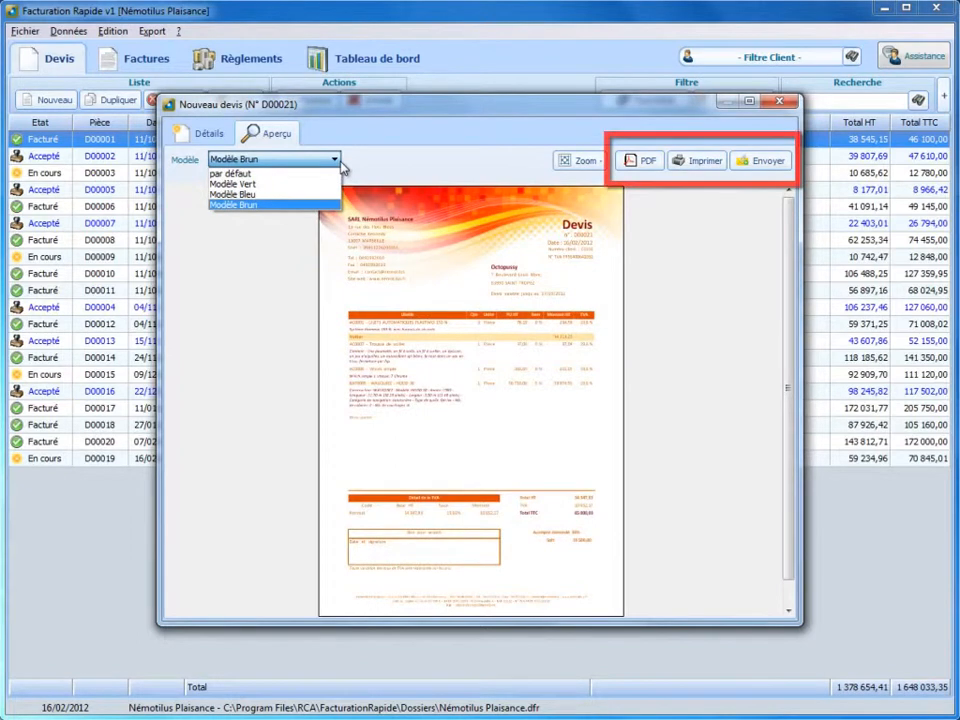
click(318, 174)
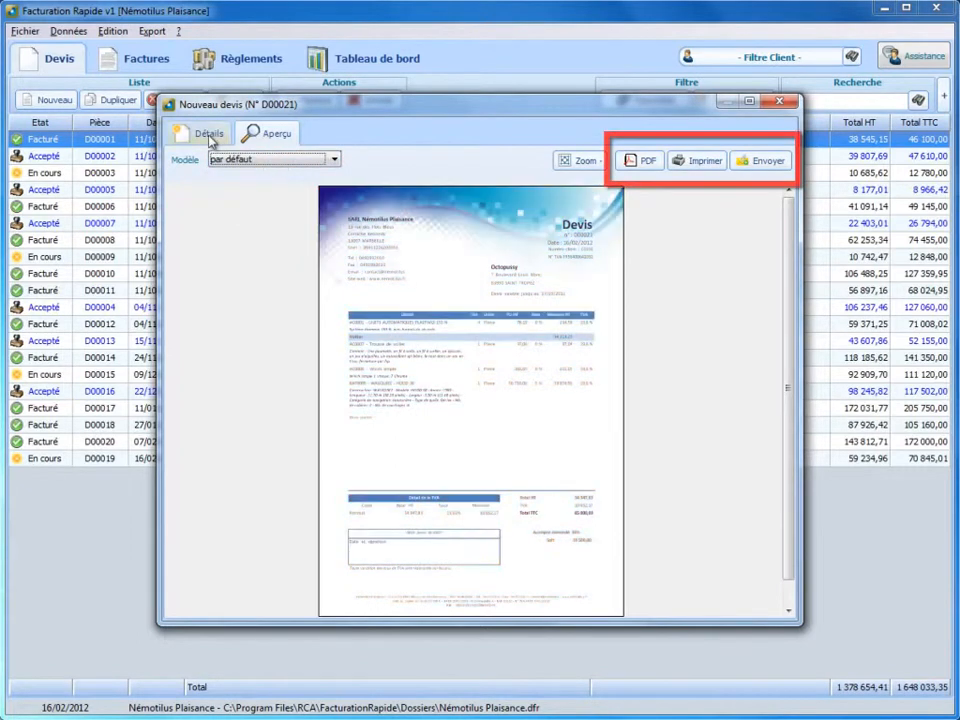
Create the Octopussy quote and accept it with an automatically settled deposit of 19500 €, without viewing the deposit invoice.
click(207, 134)
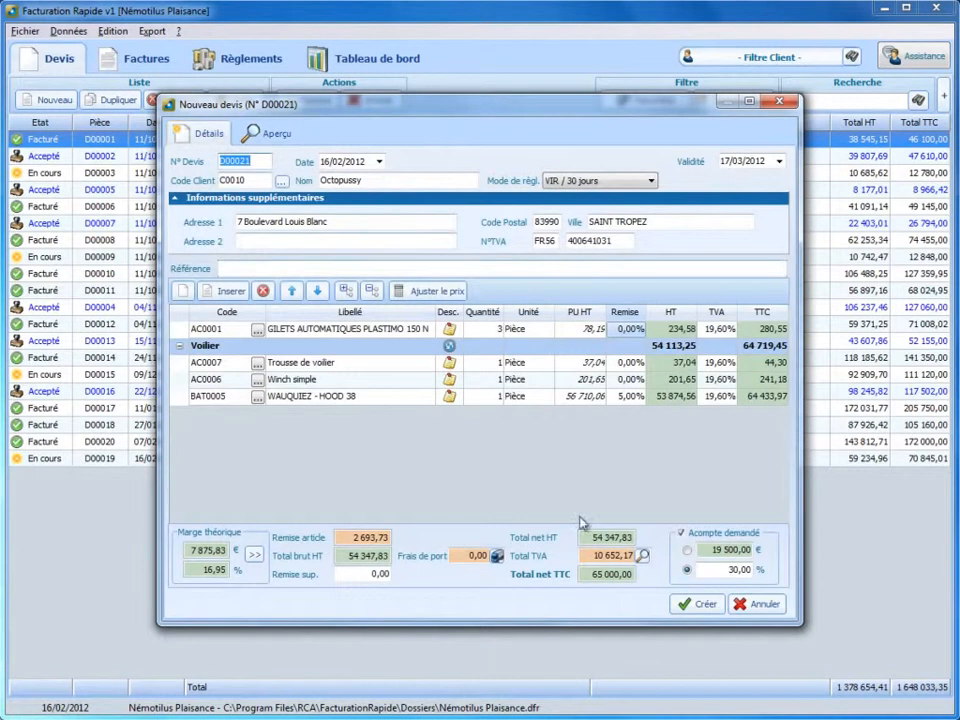
click(697, 604)
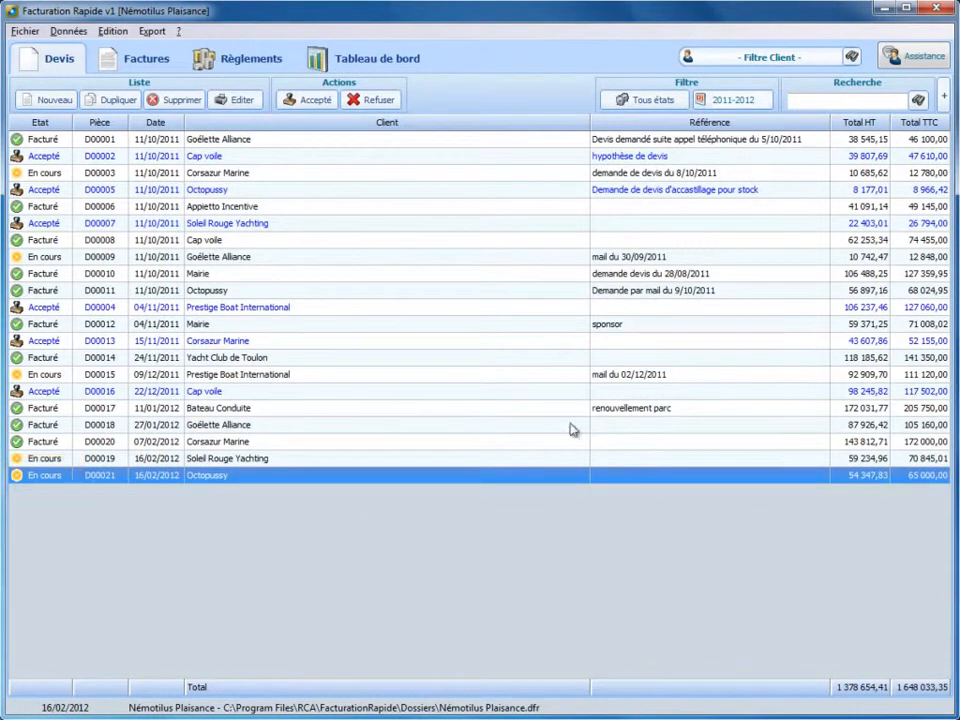
click(315, 100)
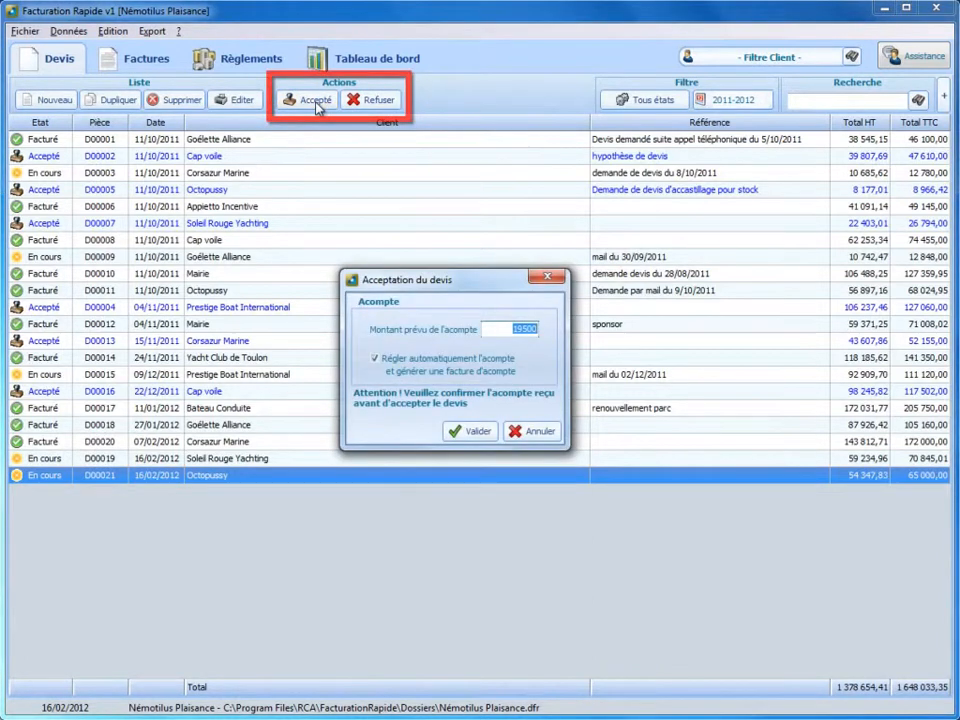
click(467, 434)
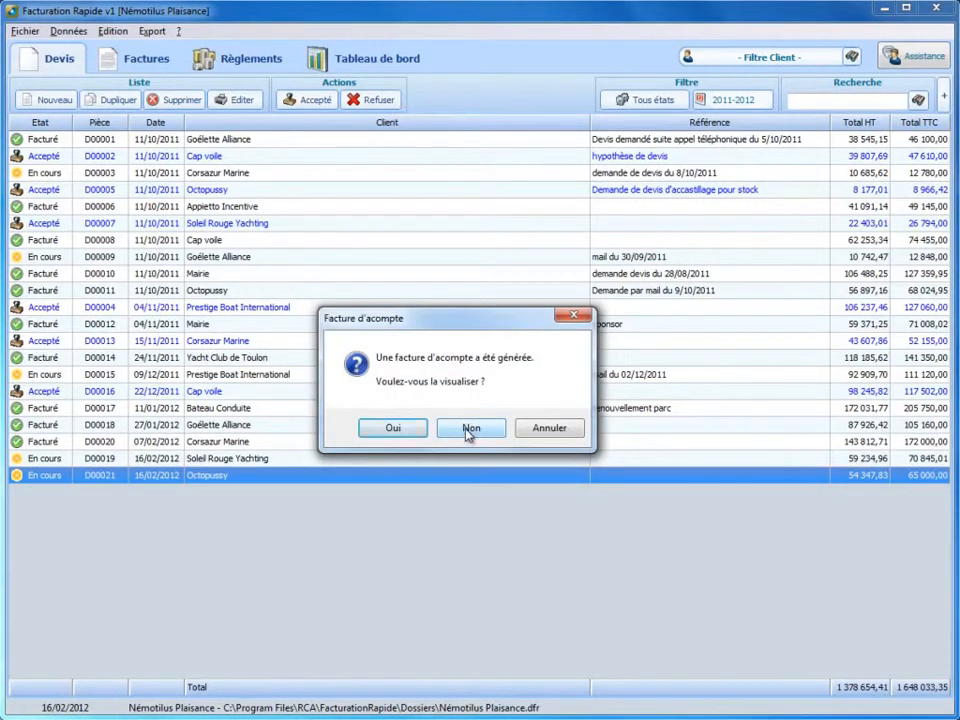
click(468, 430)
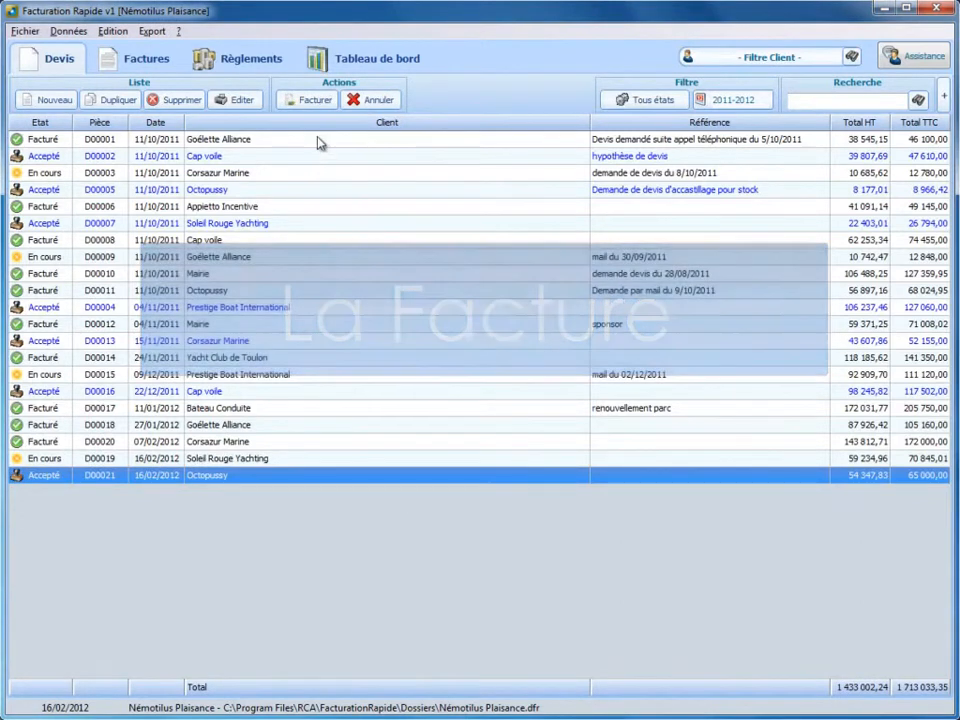
Invoice the accepted Octopussy quote and split the payment evenly over four monthly due dates from 17/03/2012 to 17/06/2012.
click(311, 100)
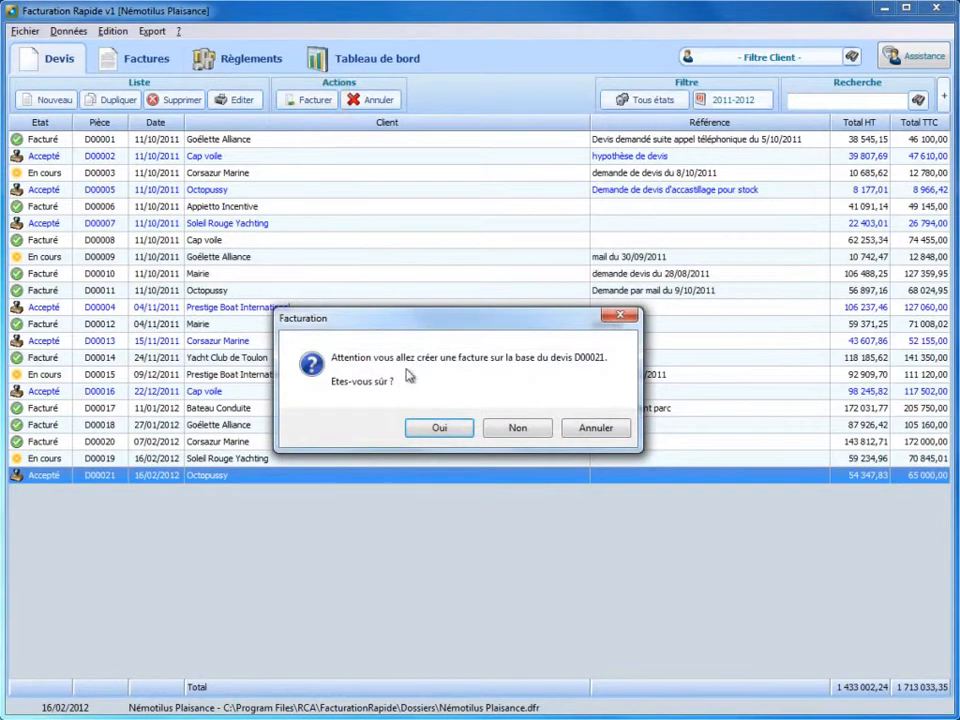
click(437, 428)
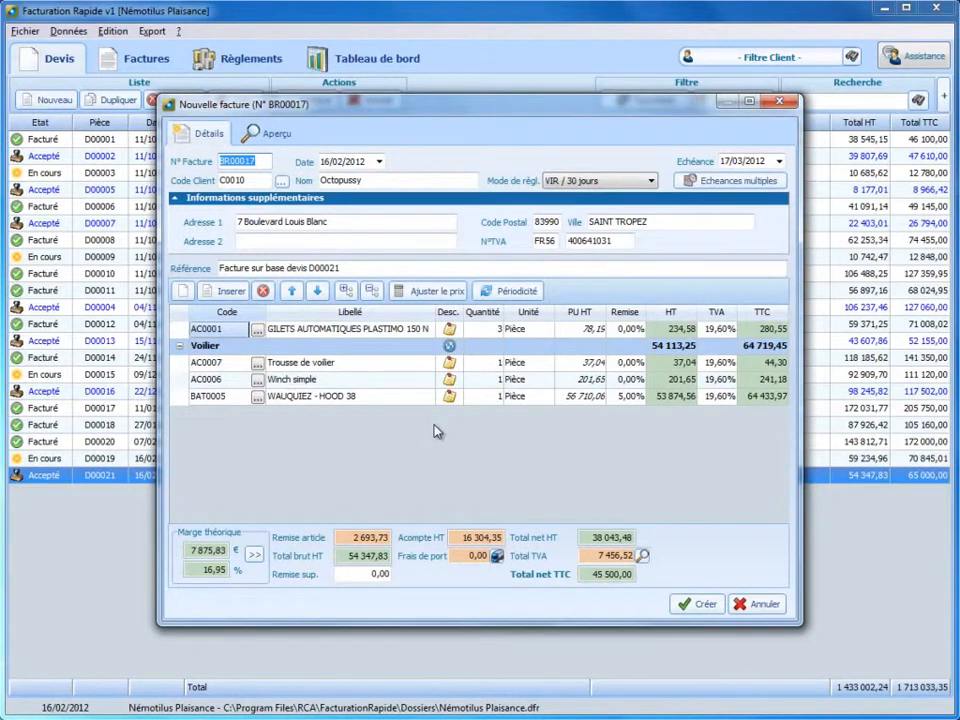
click(700, 180)
click(362, 257)
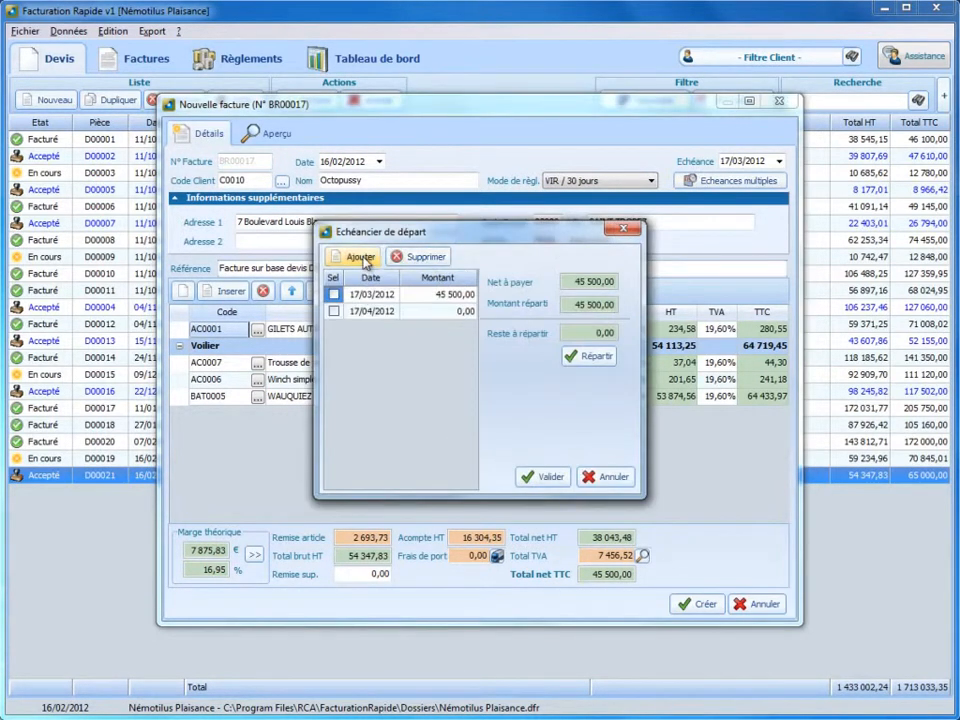
click(362, 257)
click(362, 257)
click(334, 294)
click(334, 311)
click(334, 328)
click(334, 344)
click(576, 358)
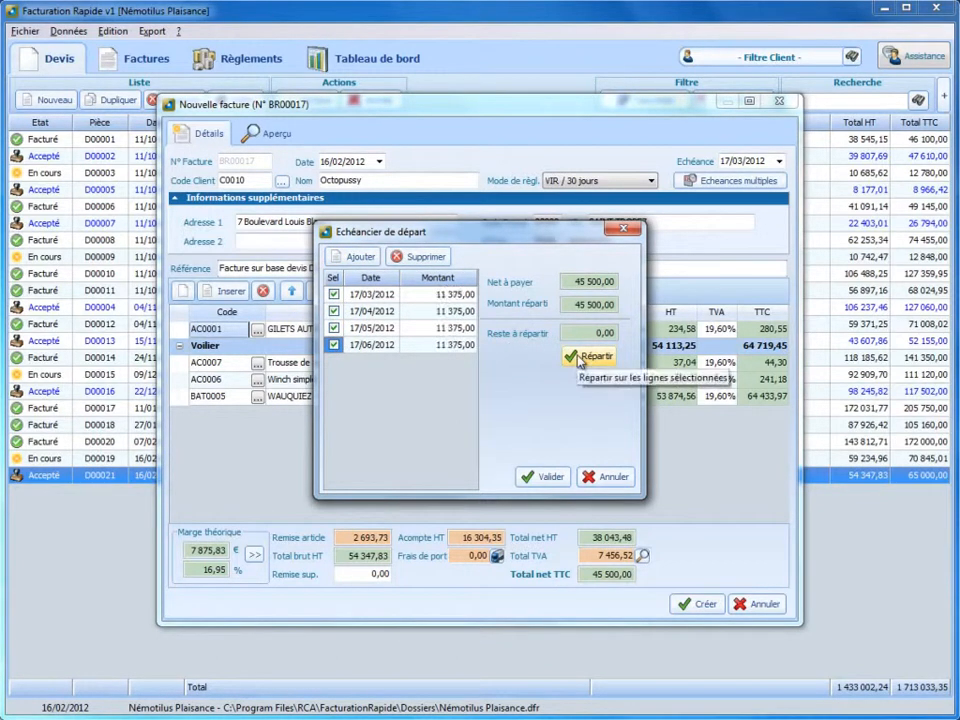
click(548, 477)
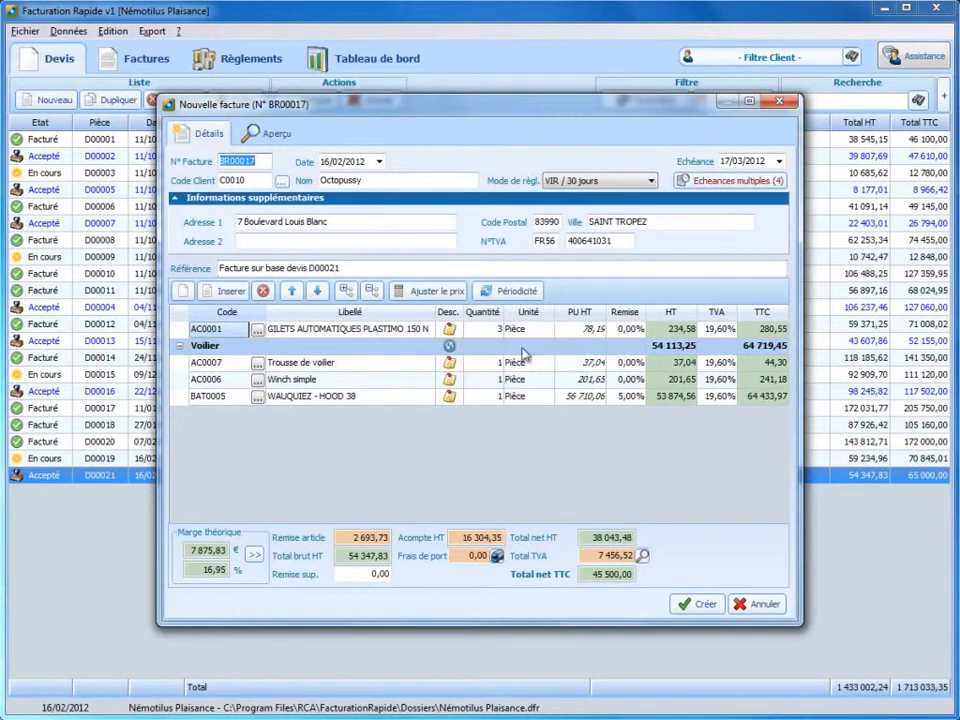
click(512, 291)
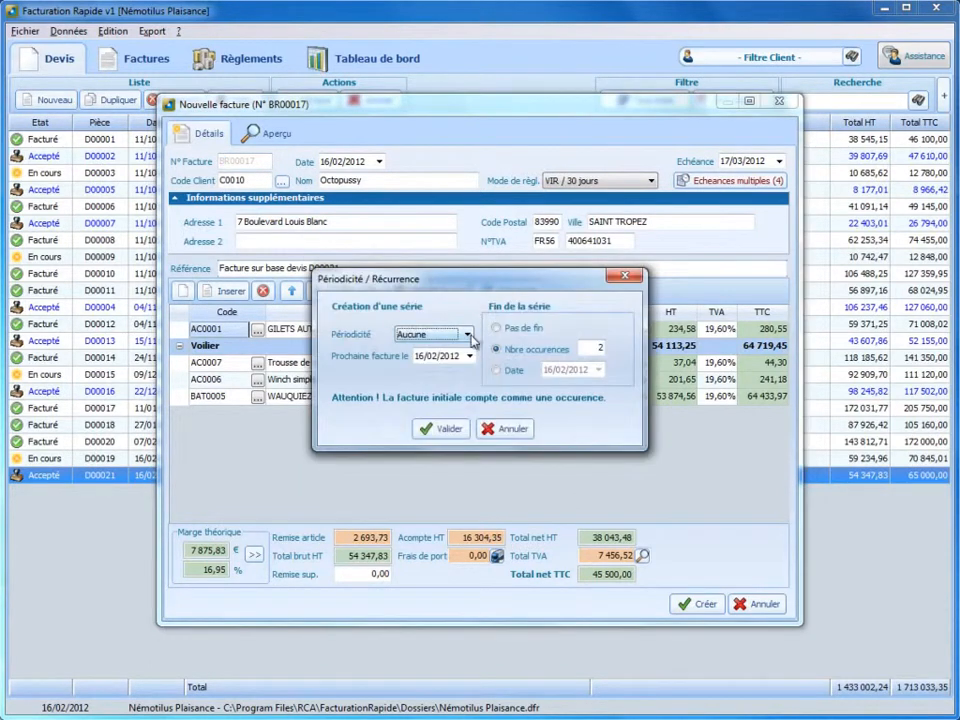
click(467, 336)
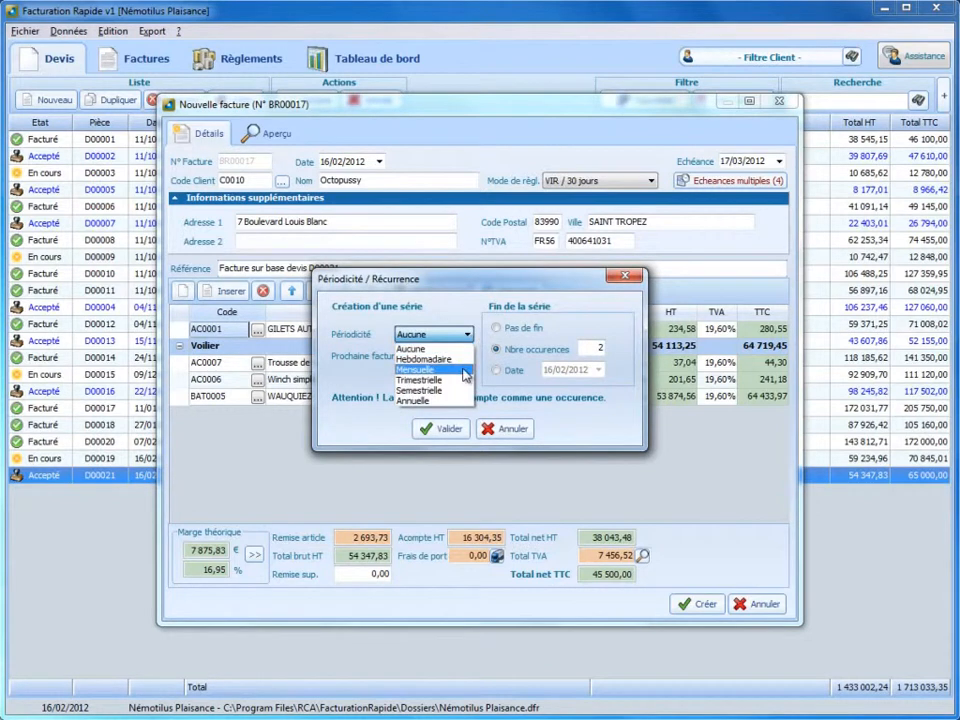
click(465, 371)
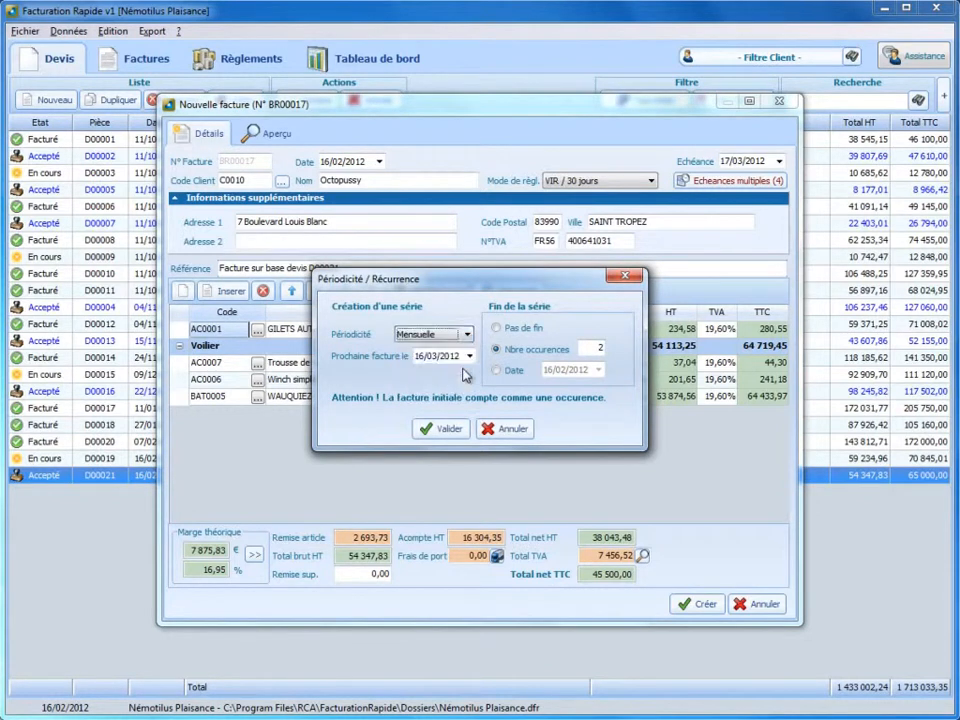
click(506, 429)
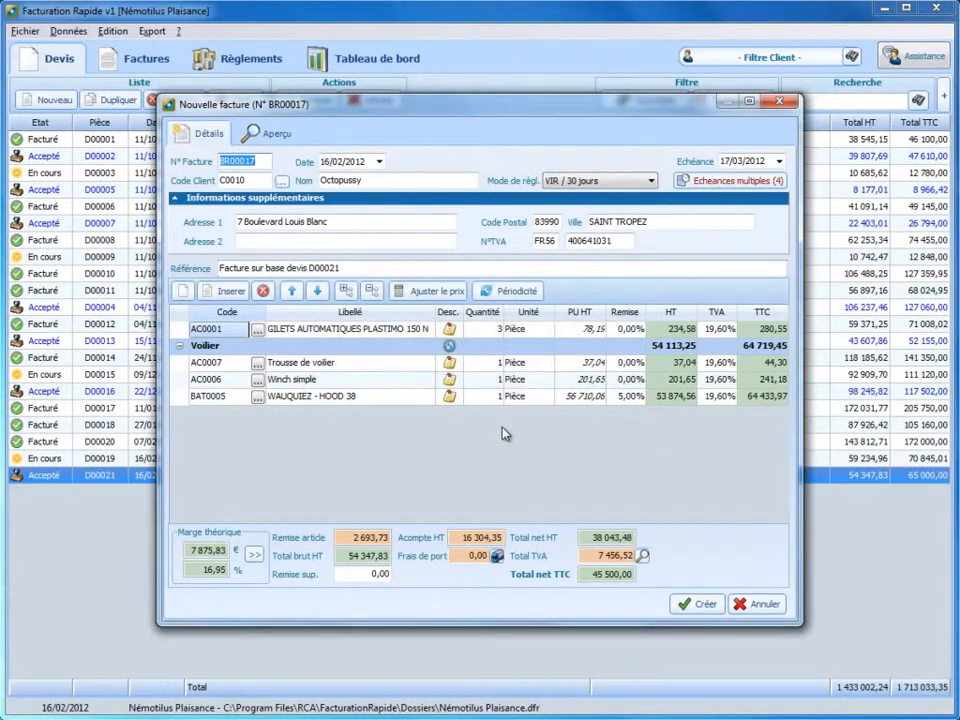
Create the draft Octopussy invoice with its instalments and validate it.
click(697, 606)
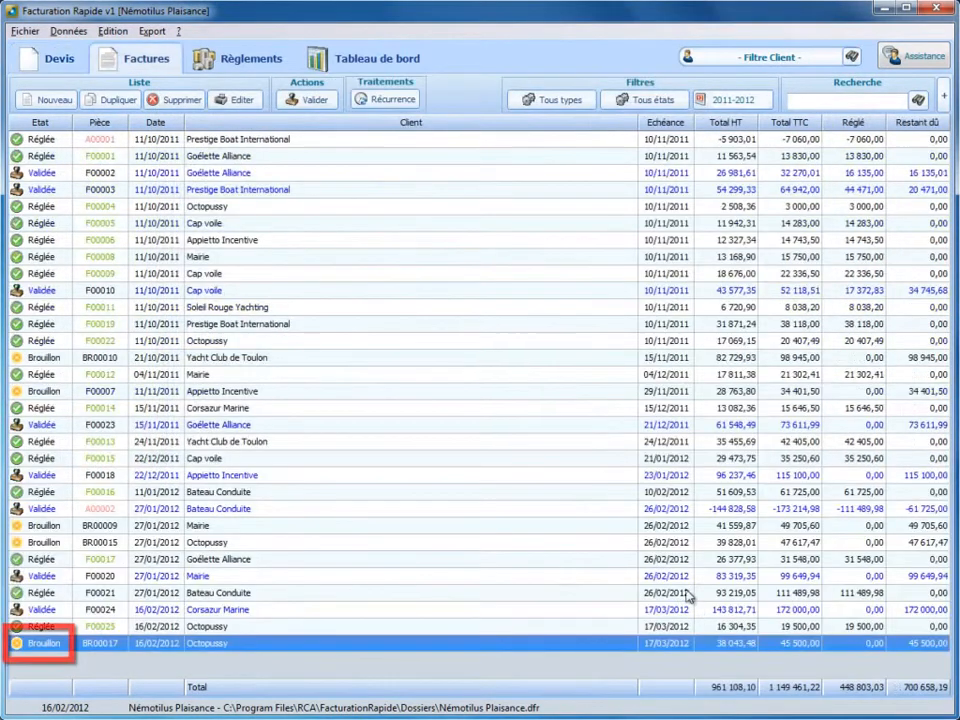
click(309, 101)
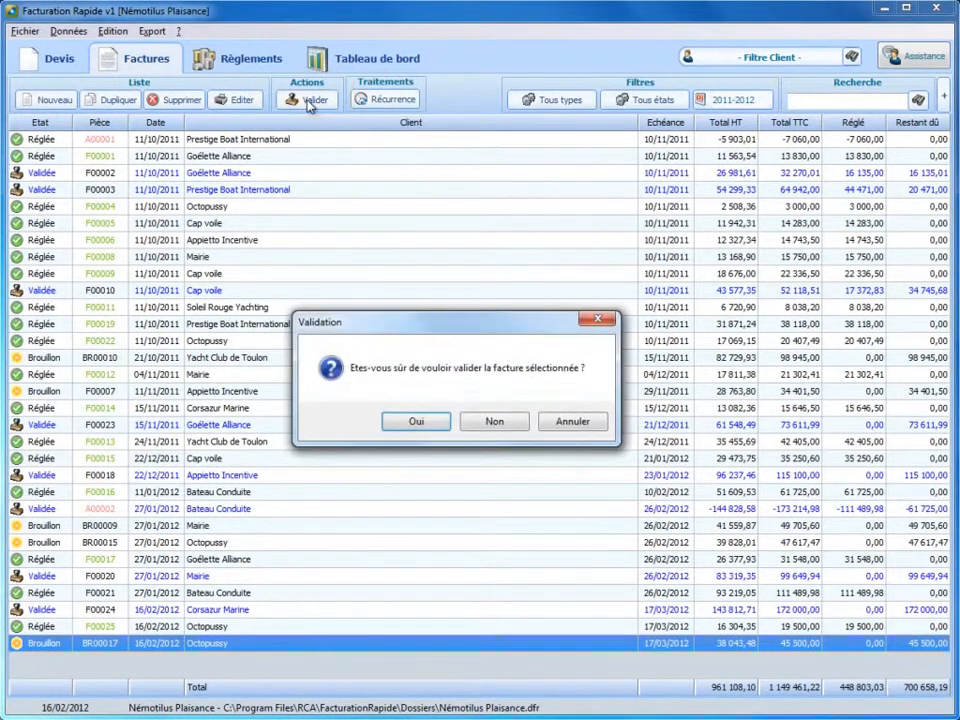
click(417, 422)
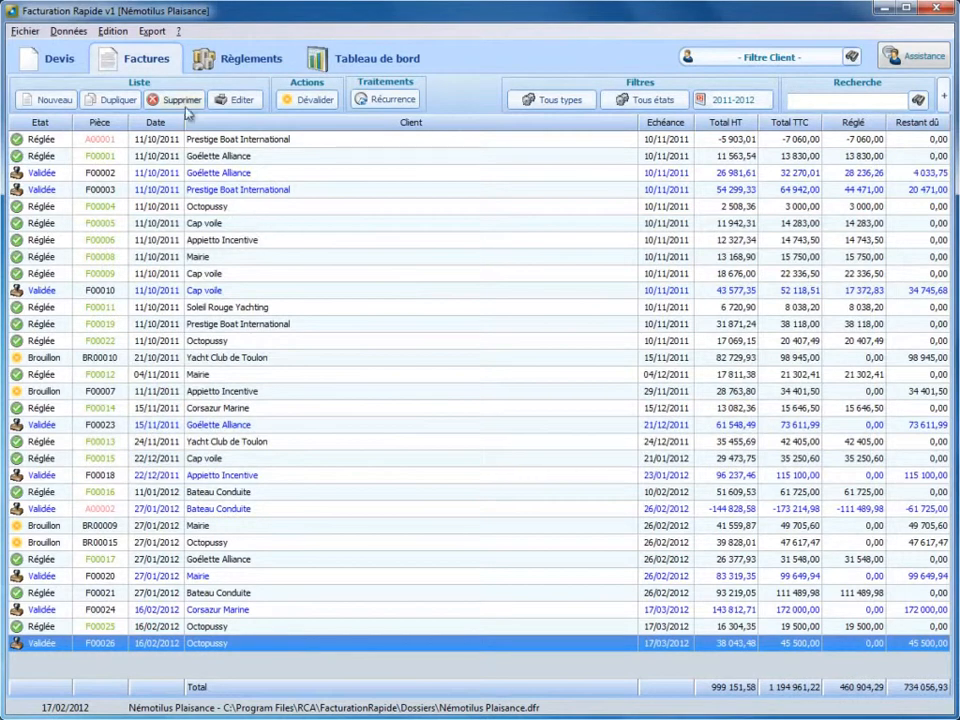
Examine the accounting entries prepared for export with all sales lines expanded, and close the export without running it.
click(152, 31)
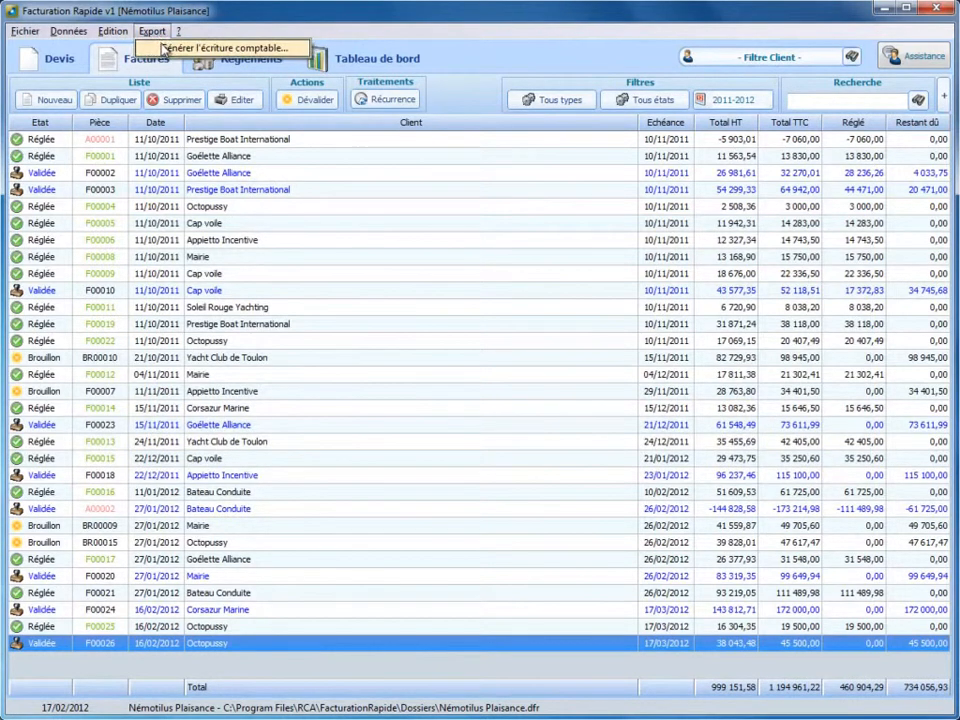
click(145, 47)
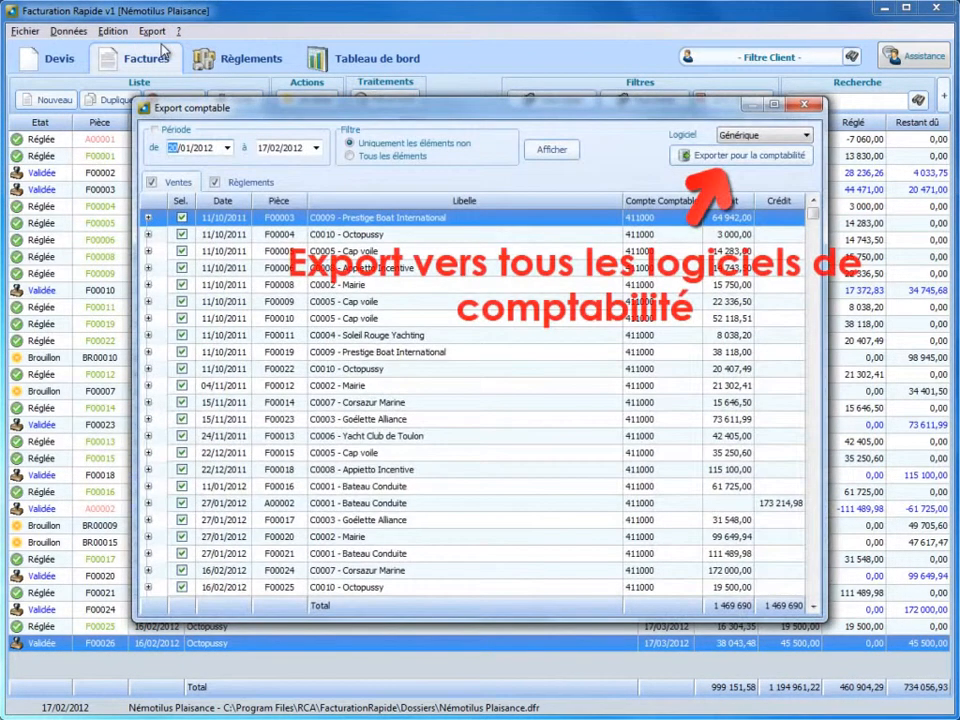
right_click(302, 232)
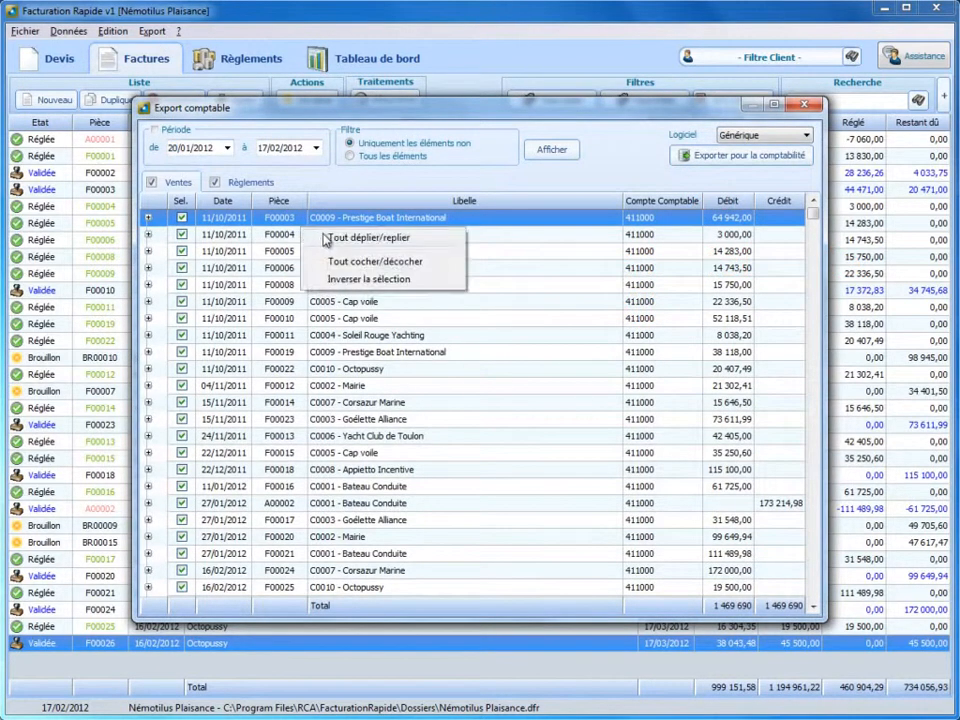
click(330, 238)
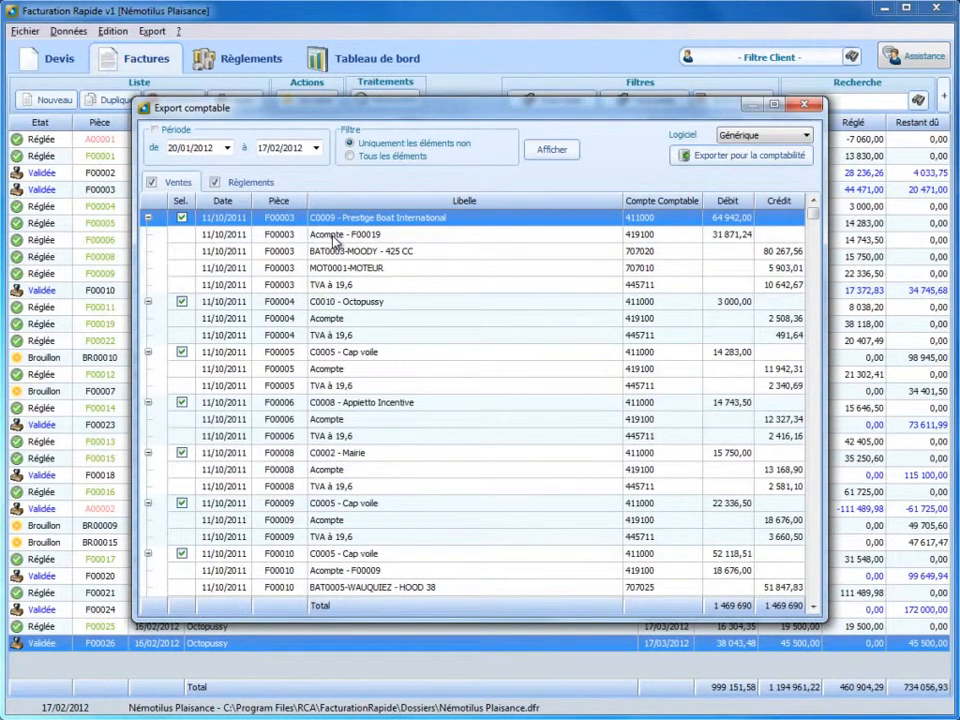
key(Escape)
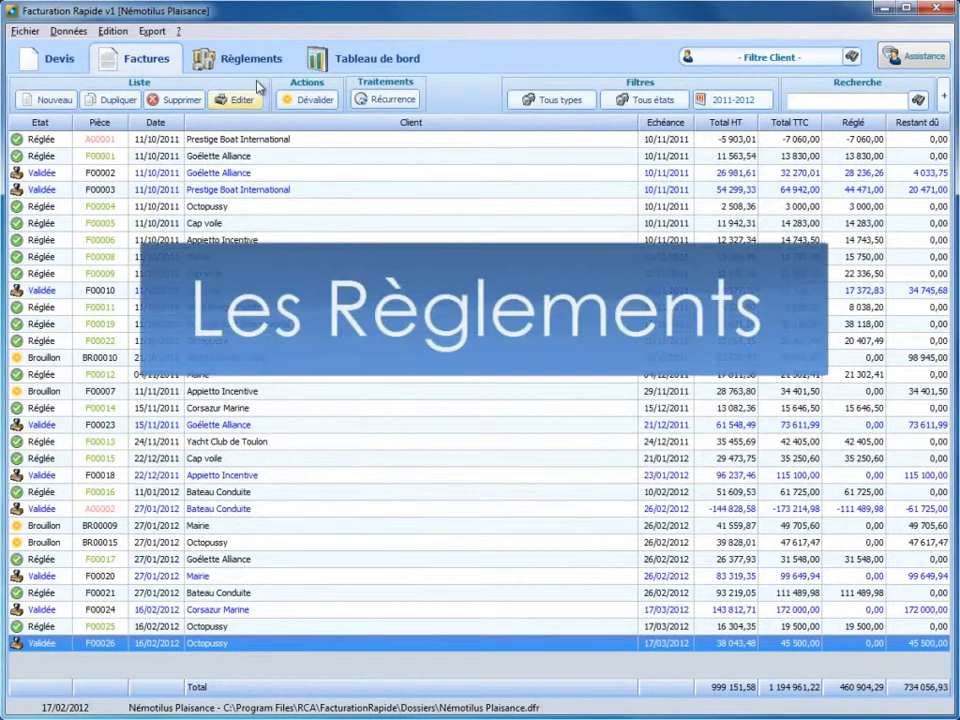
Filter the payments by client Corsazur Marine, mark the instalment due 17/02/2012 as paid, and clear the client filter.
click(248, 63)
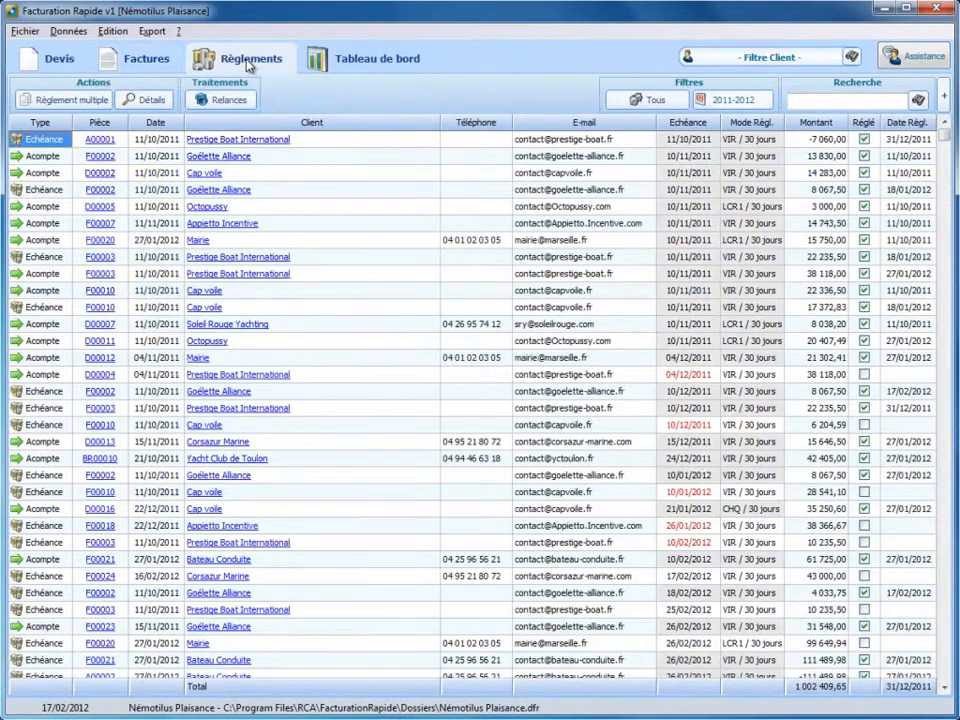
click(851, 57)
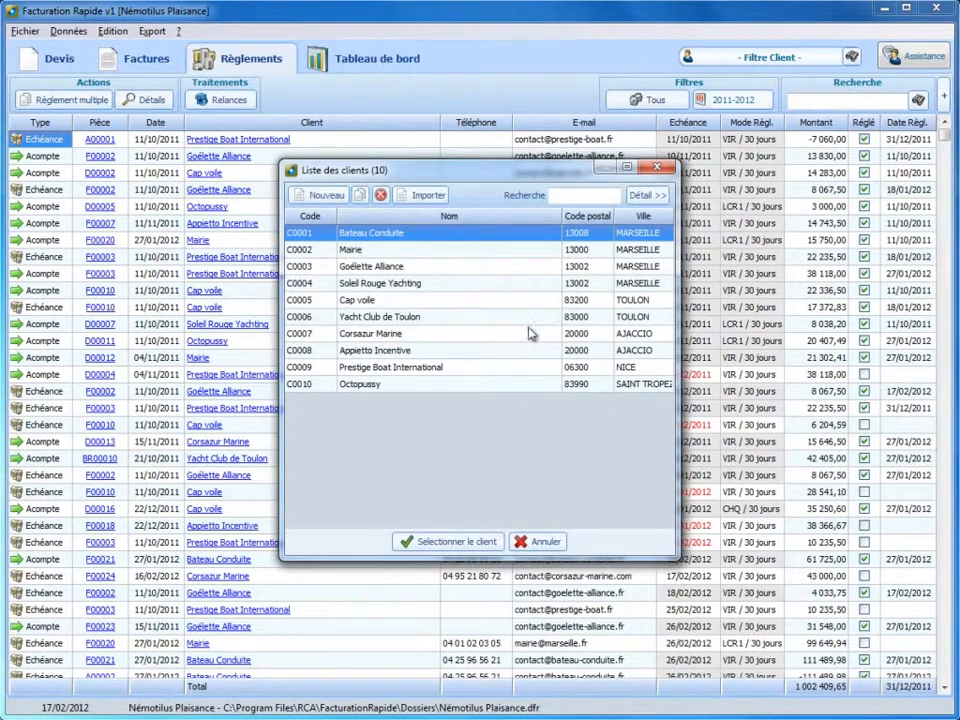
double_click(529, 335)
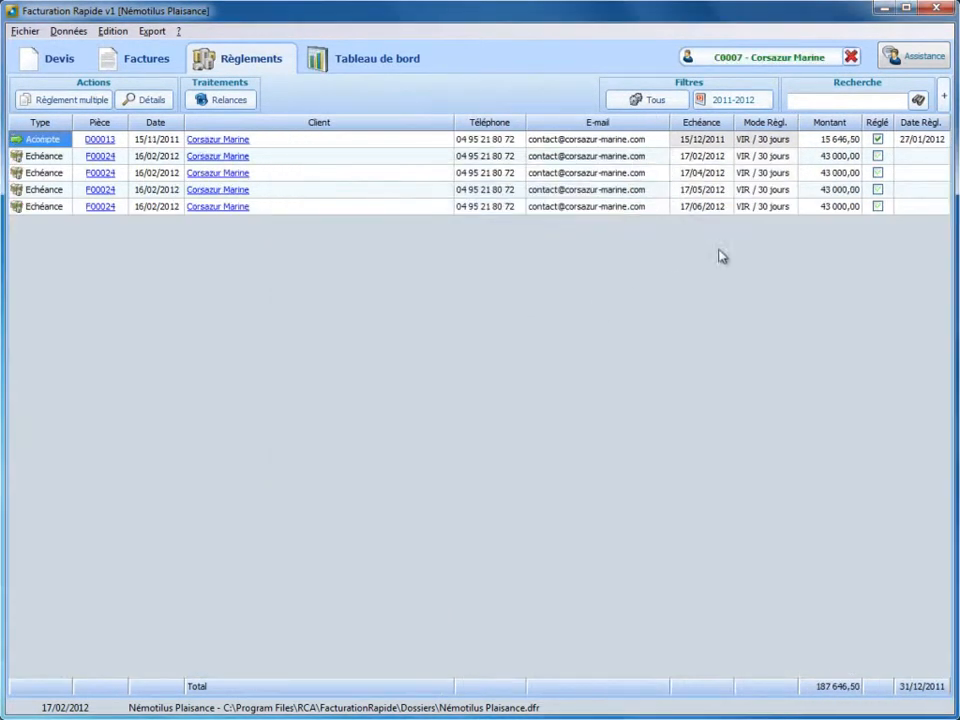
click(879, 156)
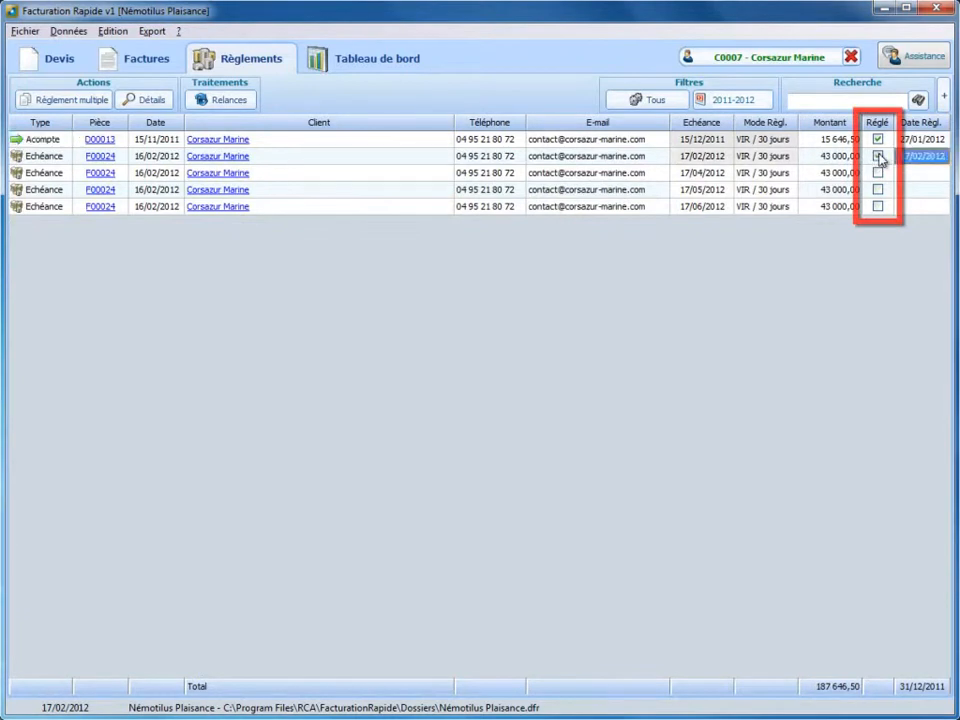
click(851, 58)
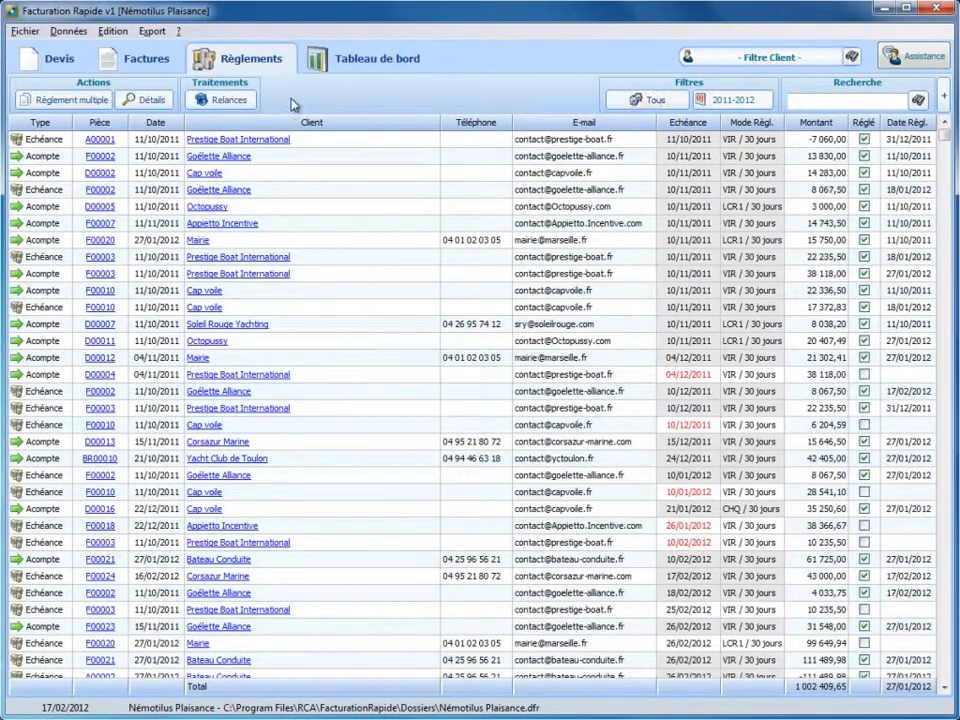
Review the payment reminders with their reminder levels, and display the dashboard.
click(229, 100)
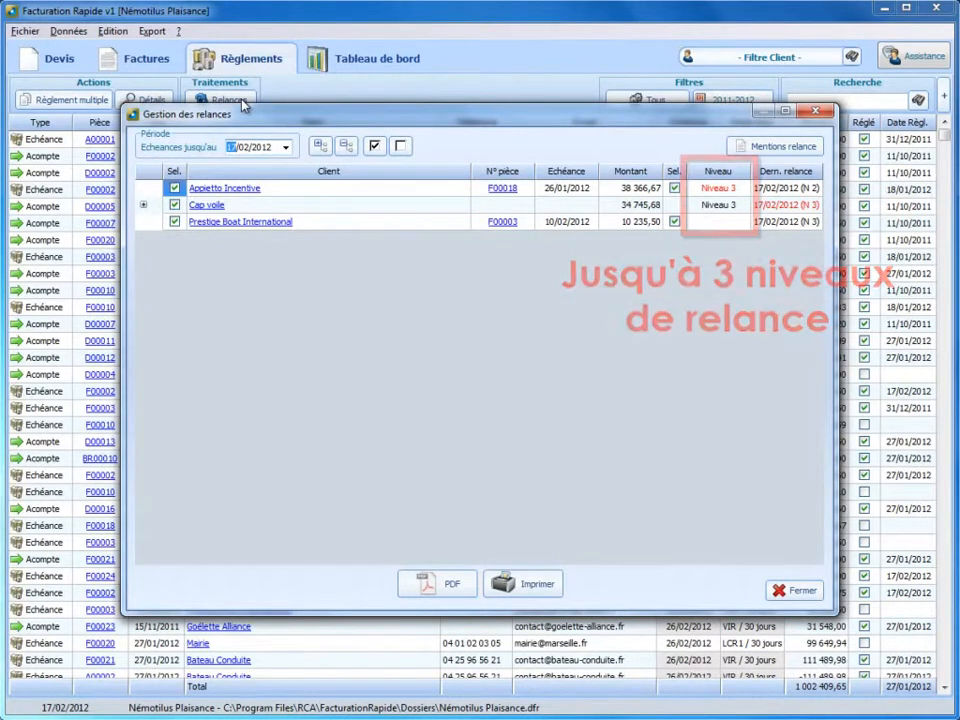
key(Escape)
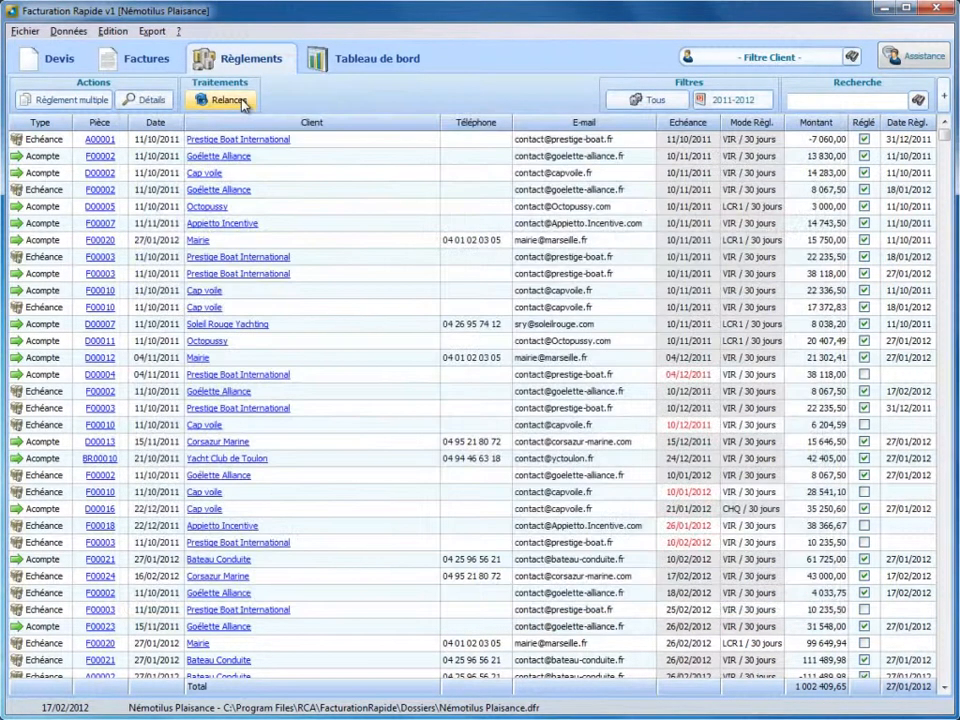
click(376, 60)
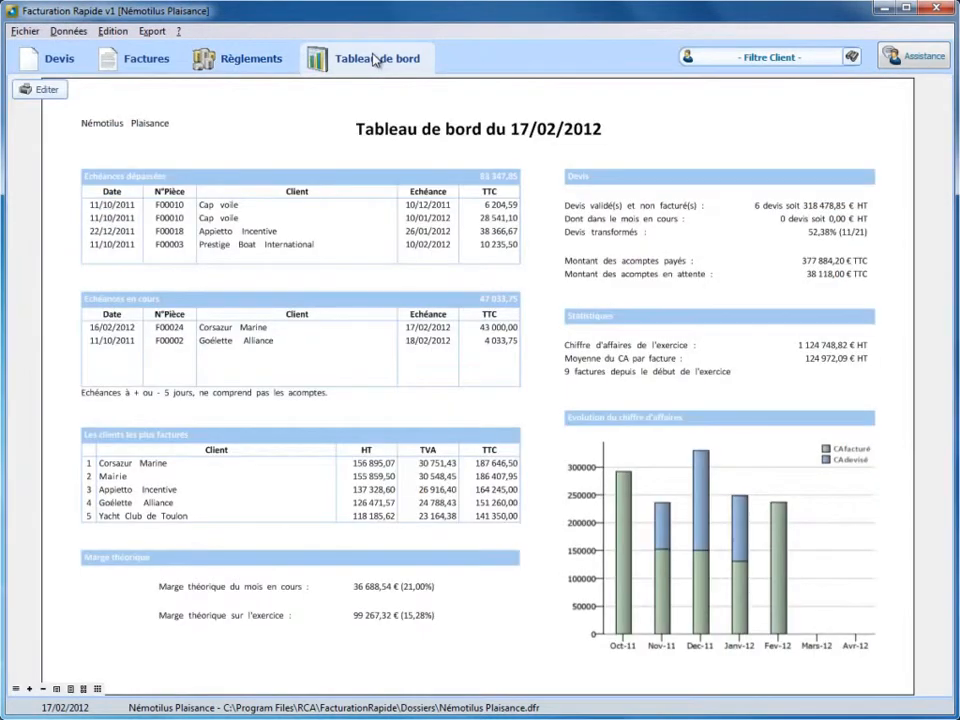